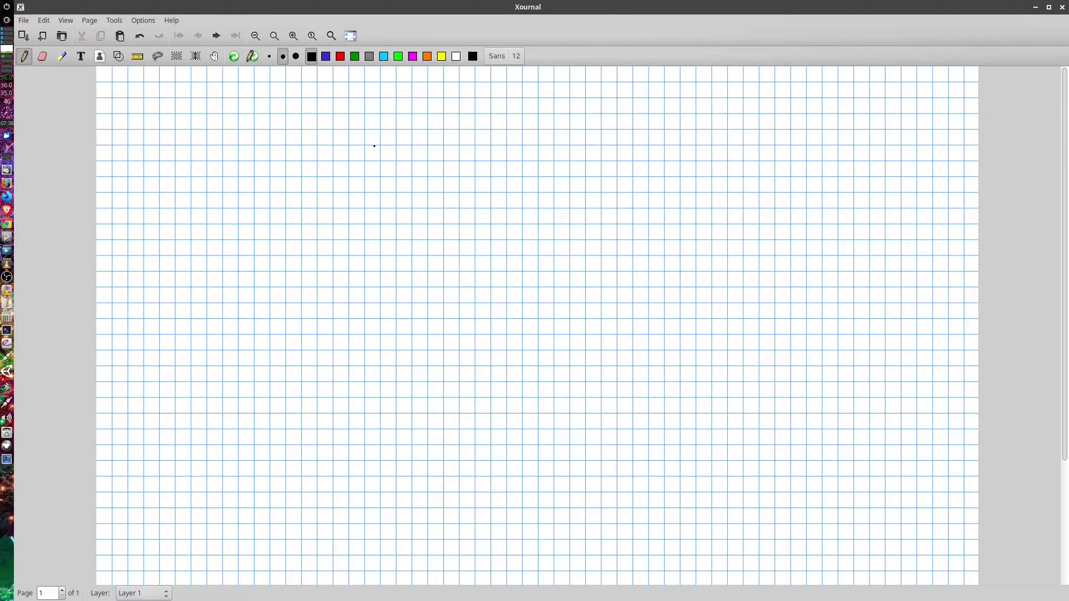
# Draw a black filled dot high on the page and an open box outline with two rows of five dots above it, erasing stray dots
pyautogui.moveTo(413, 121); pyautogui.dragTo(421, 123)
pyautogui.moveTo(711, 536)
pyautogui.mouseDown()
pyautogui.moveTo(541, 525)
pyautogui.moveTo(532, 561)
pyautogui.mouseUp()
pyautogui.moveTo(711, 535); pyautogui.dragTo(707, 561)
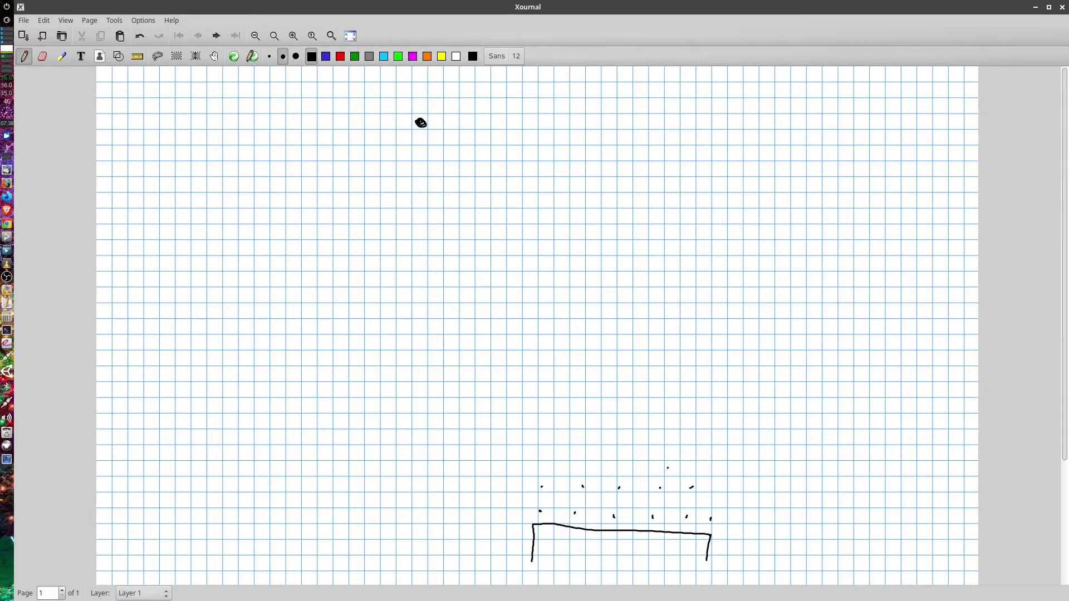
pyautogui.click(42, 56)
pyautogui.moveTo(699, 520); pyautogui.dragTo(714, 521)
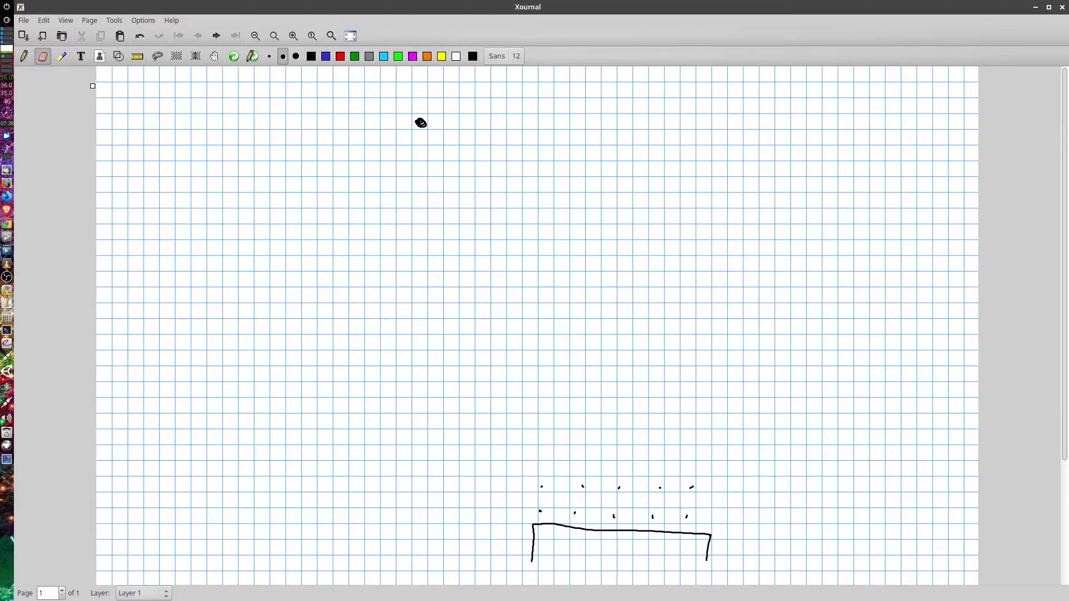
# Draw a dashed black arc above the two rows of dots and an arrow from it to the first dot of the lower row
pyautogui.click(24, 55)
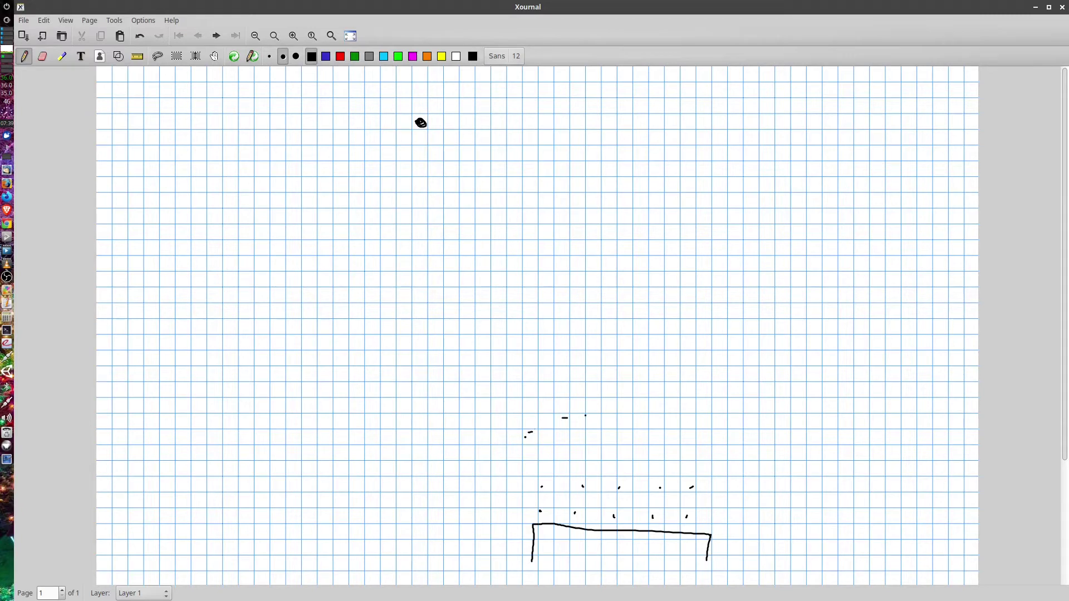
pyautogui.moveTo(662, 419); pyautogui.dragTo(670, 420)
pyautogui.moveTo(680, 421); pyautogui.dragTo(706, 428)
pyautogui.moveTo(723, 437); pyautogui.dragTo(729, 439)
pyautogui.moveTo(554, 422); pyautogui.dragTo(567, 417)
pyautogui.moveTo(550, 417); pyautogui.dragTo(540, 510)
# Outline the lower row of dots in blue and mark the dots inside it in blue
pyautogui.click(326, 56)
pyautogui.moveTo(525, 515)
pyautogui.mouseDown()
pyautogui.moveTo(525, 500)
pyautogui.moveTo(688, 508)
pyautogui.moveTo(684, 522)
pyautogui.moveTo(522, 515)
pyautogui.mouseUp()
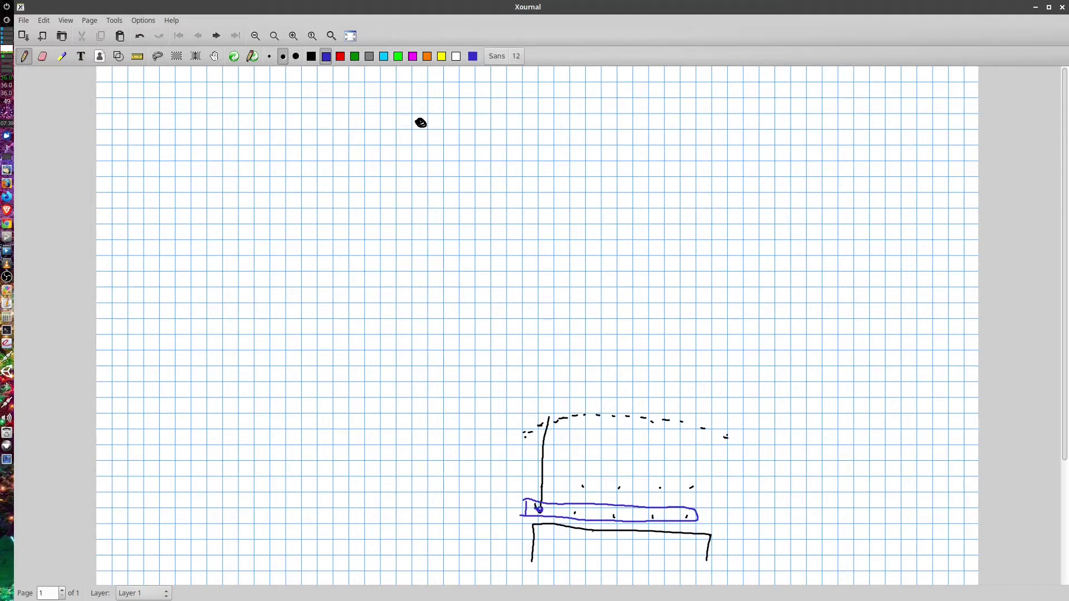
pyautogui.moveTo(575, 509); pyautogui.dragTo(572, 510)
# Add a new page after the current one and draw a blue ellipse labelled "Root" at its upper centre
pyautogui.click(89, 20)
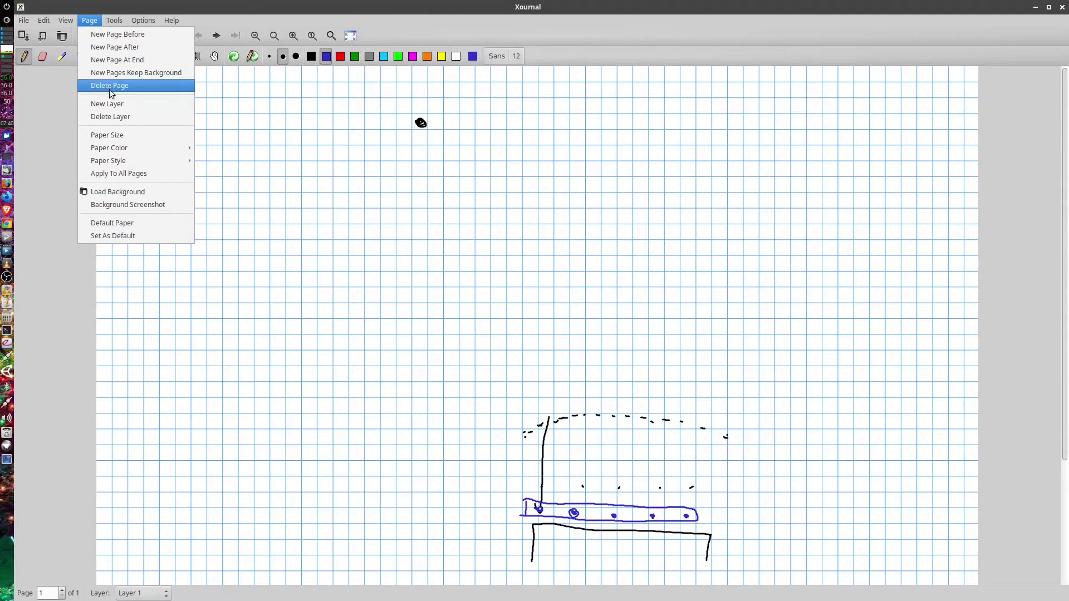
pyautogui.click(124, 48)
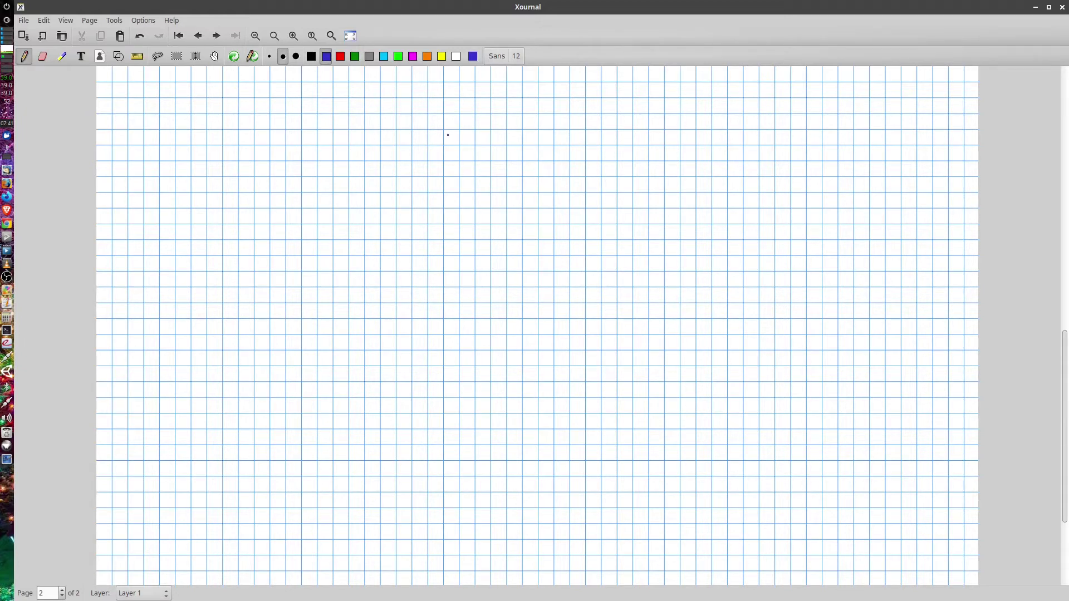
pyautogui.moveTo(448, 110)
pyautogui.mouseDown()
pyautogui.moveTo(516, 89)
pyautogui.moveTo(559, 110)
pyautogui.moveTo(536, 145)
pyautogui.moveTo(467, 156)
pyautogui.moveTo(433, 142)
pyautogui.moveTo(428, 124)
pyautogui.moveTo(464, 95)
pyautogui.mouseUp()
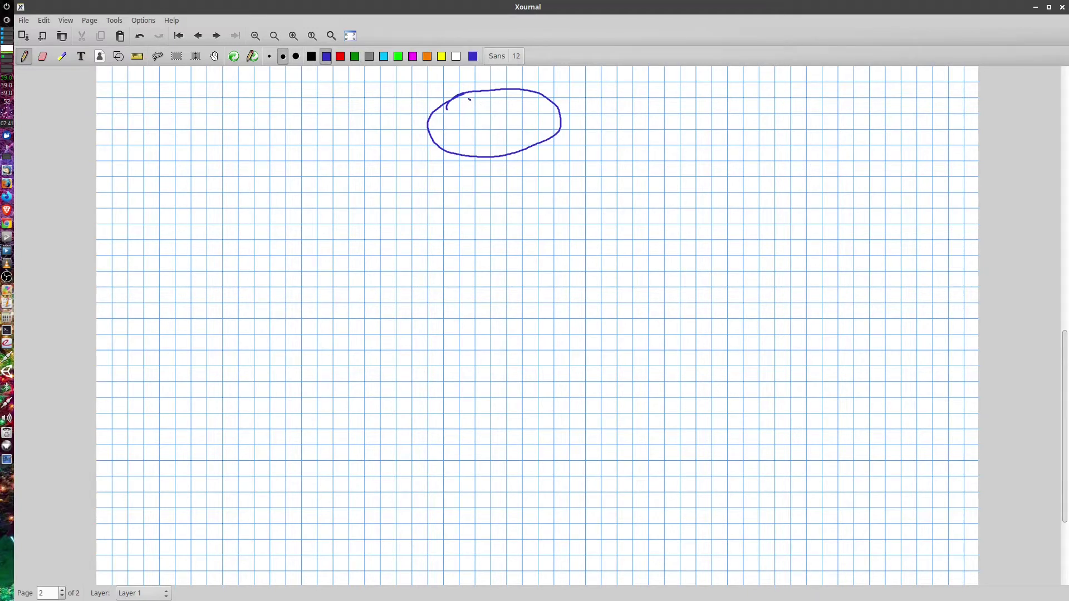
pyautogui.moveTo(473, 98)
pyautogui.mouseDown()
pyautogui.moveTo(482, 111)
pyautogui.moveTo(510, 109)
pyautogui.mouseUp()
pyautogui.moveTo(502, 102); pyautogui.dragTo(513, 99)
# Draw an "IsDead" ellipse below and left of Root, with "FallOver" and "Sink" ellipses beneath it
pyautogui.moveTo(203, 200)
pyautogui.mouseDown()
pyautogui.moveTo(254, 181)
pyautogui.moveTo(310, 193)
pyautogui.moveTo(311, 229)
pyautogui.moveTo(248, 243)
pyautogui.moveTo(209, 230)
pyautogui.moveTo(195, 209)
pyautogui.moveTo(215, 193)
pyautogui.moveTo(285, 202)
pyautogui.mouseUp()
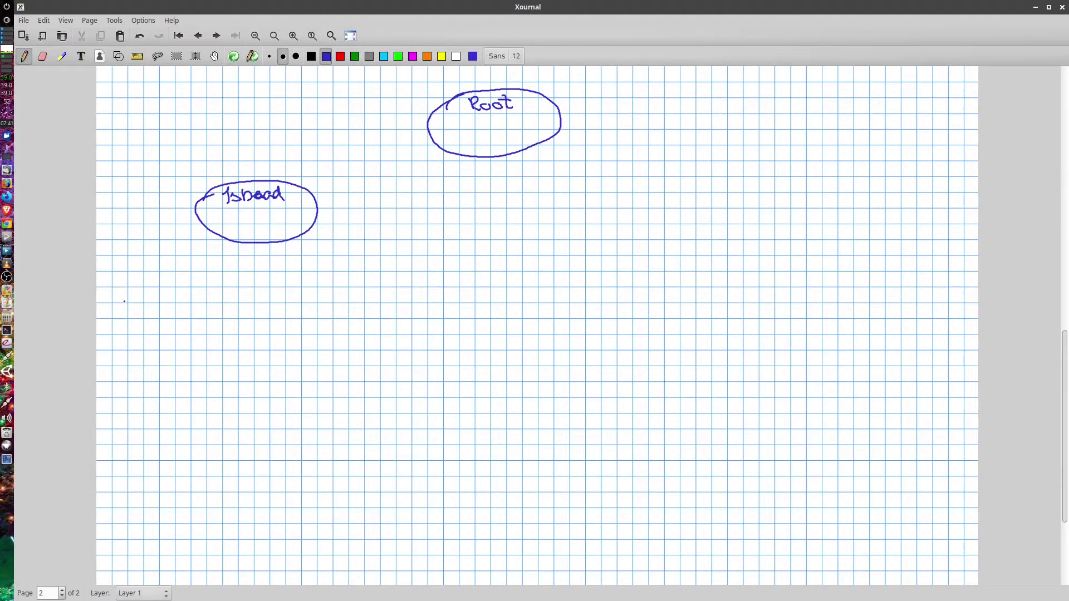
pyautogui.moveTo(123, 302)
pyautogui.mouseDown()
pyautogui.moveTo(138, 283)
pyautogui.moveTo(190, 313)
pyautogui.moveTo(176, 345)
pyautogui.moveTo(123, 343)
pyautogui.moveTo(104, 305)
pyautogui.moveTo(132, 303)
pyautogui.moveTo(135, 288)
pyautogui.moveTo(144, 302)
pyautogui.moveTo(187, 304)
pyautogui.mouseUp()
pyautogui.moveTo(273, 301)
pyautogui.mouseDown()
pyautogui.moveTo(296, 282)
pyautogui.moveTo(347, 295)
pyautogui.moveTo(347, 336)
pyautogui.moveTo(305, 353)
pyautogui.moveTo(267, 337)
pyautogui.moveTo(272, 295)
pyautogui.moveTo(308, 301)
pyautogui.mouseUp()
pyautogui.moveTo(315, 294); pyautogui.dragTo(320, 300)
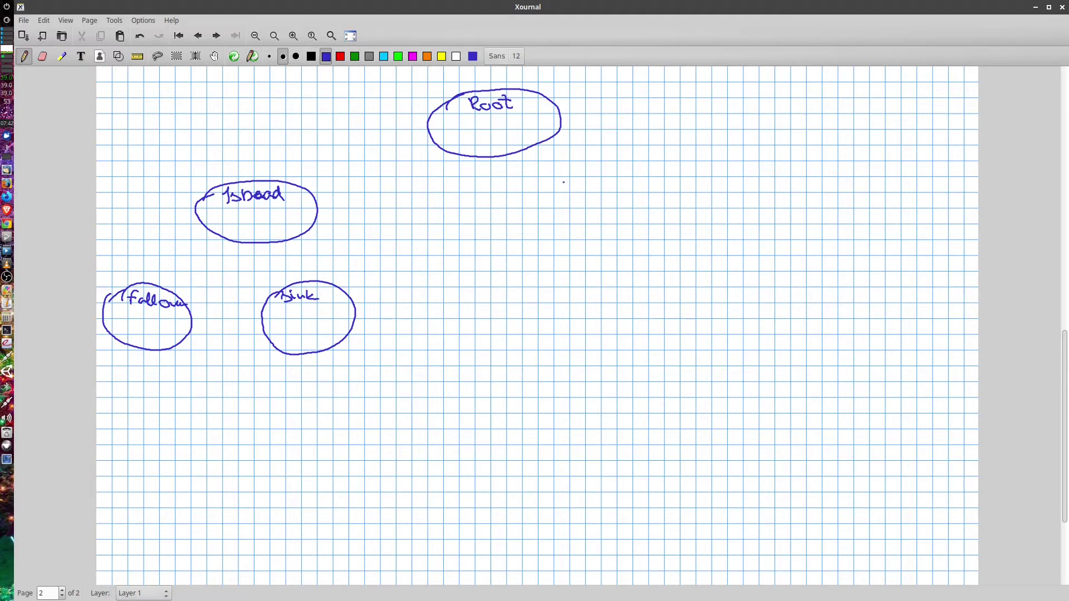
# Draw an "Attack Door" ellipse below and right of Root, and a "Select T." ellipse below and left of it
pyautogui.moveTo(682, 177)
pyautogui.mouseDown()
pyautogui.moveTo(704, 177)
pyautogui.moveTo(746, 210)
pyautogui.moveTo(666, 223)
pyautogui.moveTo(628, 201)
pyautogui.moveTo(655, 182)
pyautogui.moveTo(665, 194)
pyautogui.moveTo(739, 191)
pyautogui.mouseUp()
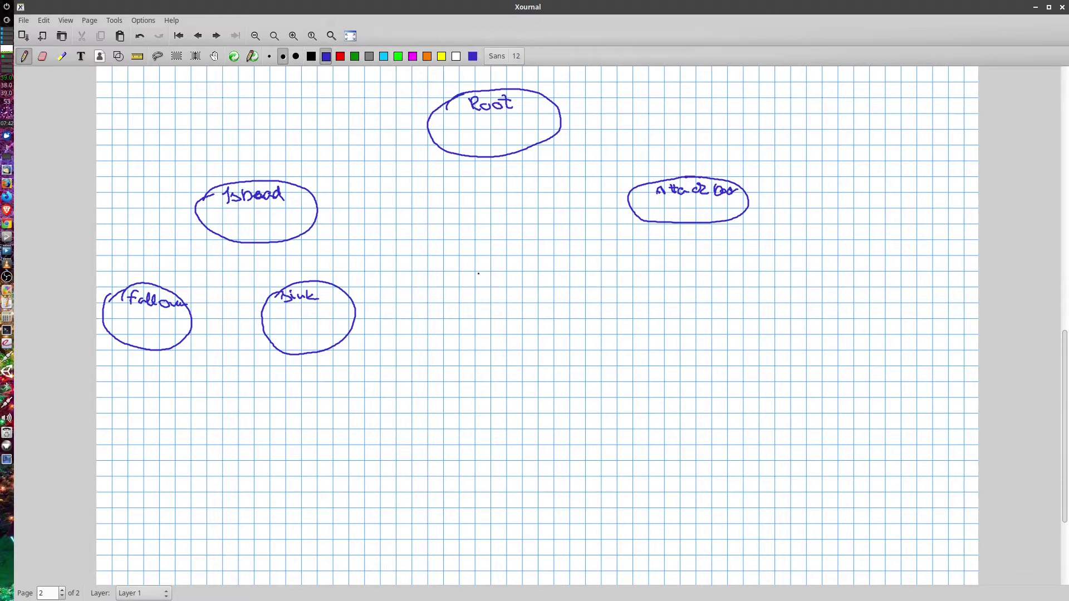
pyautogui.moveTo(470, 271)
pyautogui.mouseDown()
pyautogui.moveTo(509, 266)
pyautogui.moveTo(560, 294)
pyautogui.moveTo(472, 322)
pyautogui.moveTo(448, 294)
pyautogui.moveTo(468, 272)
pyautogui.moveTo(474, 285)
pyautogui.moveTo(485, 279)
pyautogui.moveTo(476, 273)
pyautogui.moveTo(509, 274)
pyautogui.mouseUp()
pyautogui.moveTo(513, 272); pyautogui.dragTo(522, 272)
pyautogui.moveTo(517, 272); pyautogui.dragTo(517, 281)
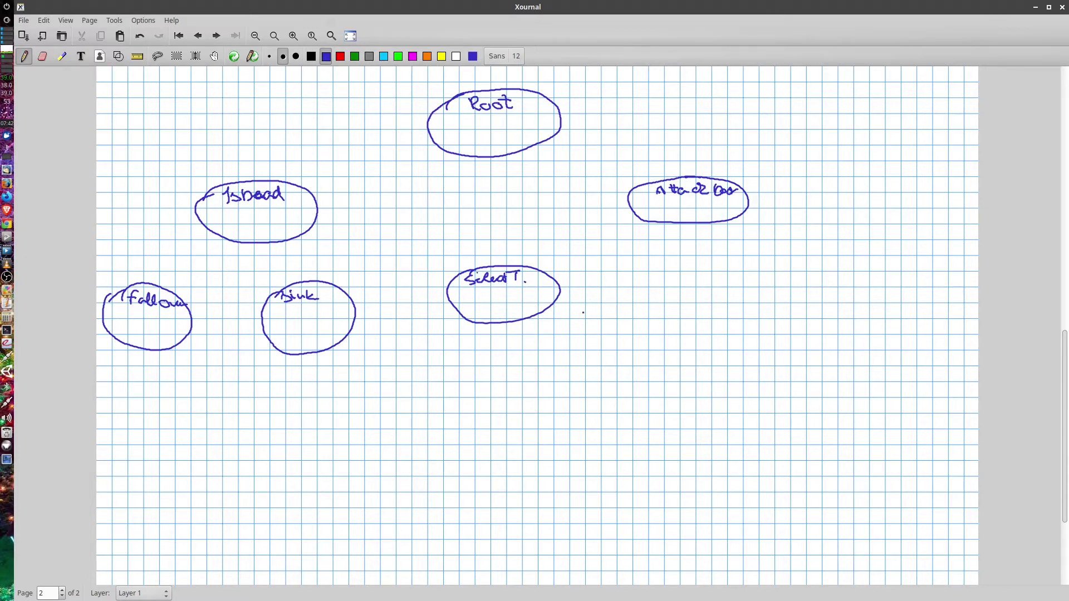
# Draw an "Approach" ellipse and a "Reserve P." ellipse below the Attack Door node
pyautogui.moveTo(560, 328)
pyautogui.mouseDown()
pyautogui.moveTo(586, 319)
pyautogui.moveTo(645, 341)
pyautogui.moveTo(614, 380)
pyautogui.moveTo(563, 366)
pyautogui.moveTo(553, 340)
pyautogui.moveTo(576, 331)
pyautogui.mouseUp()
pyautogui.moveTo(579, 345)
pyautogui.mouseDown()
pyautogui.moveTo(585, 333)
pyautogui.moveTo(629, 335)
pyautogui.mouseUp()
pyautogui.moveTo(630, 333); pyautogui.dragTo(634, 337)
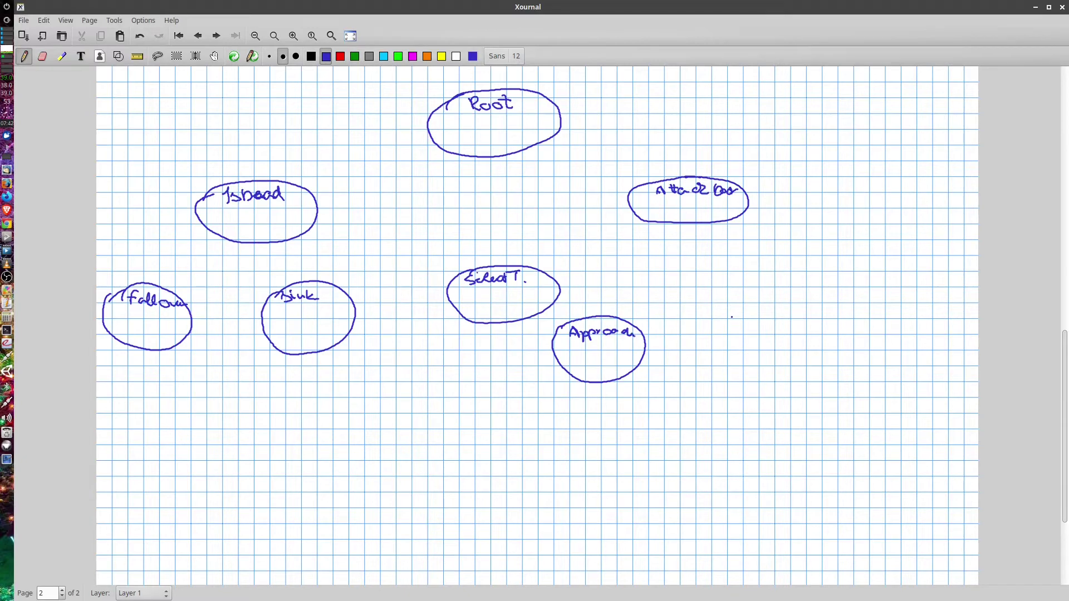
pyautogui.moveTo(688, 289)
pyautogui.mouseDown()
pyautogui.moveTo(726, 270)
pyautogui.moveTo(785, 294)
pyautogui.moveTo(754, 325)
pyautogui.moveTo(709, 323)
pyautogui.moveTo(689, 294)
pyautogui.moveTo(764, 282)
pyautogui.mouseUp()
pyautogui.click(769, 285)
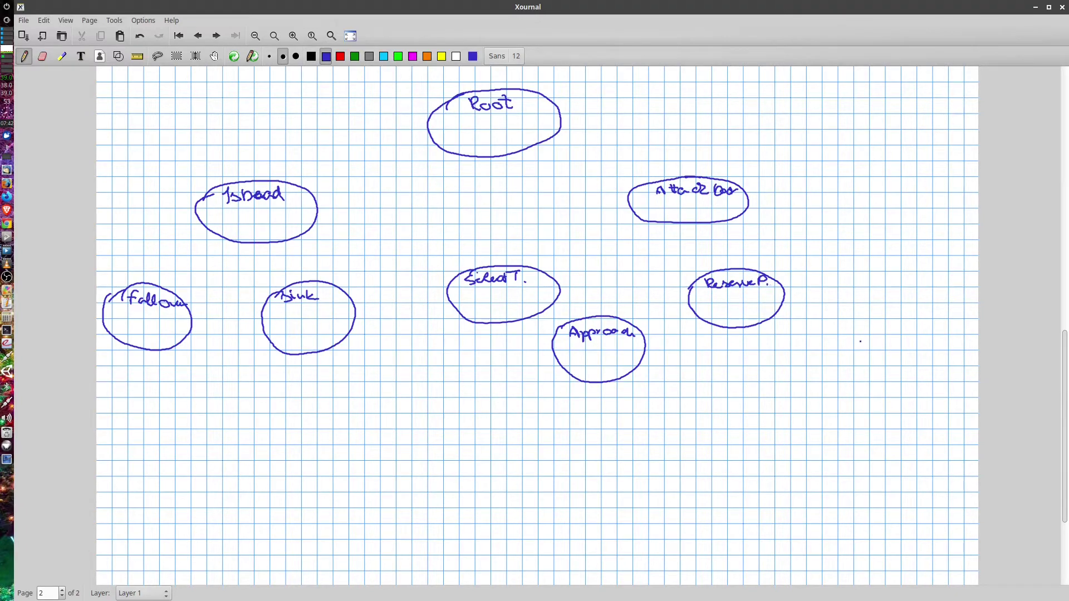
# Draw a "GoTo Door" ellipse to the right of and slightly below the Reserve P. node
pyautogui.moveTo(851, 330)
pyautogui.mouseDown()
pyautogui.moveTo(919, 323)
pyautogui.moveTo(924, 368)
pyautogui.moveTo(865, 378)
pyautogui.moveTo(844, 350)
pyautogui.moveTo(863, 332)
pyautogui.mouseUp()
pyautogui.moveTo(869, 331); pyautogui.dragTo(876, 333)
pyautogui.moveTo(872, 324); pyautogui.dragTo(888, 333)
pyautogui.click(896, 331)
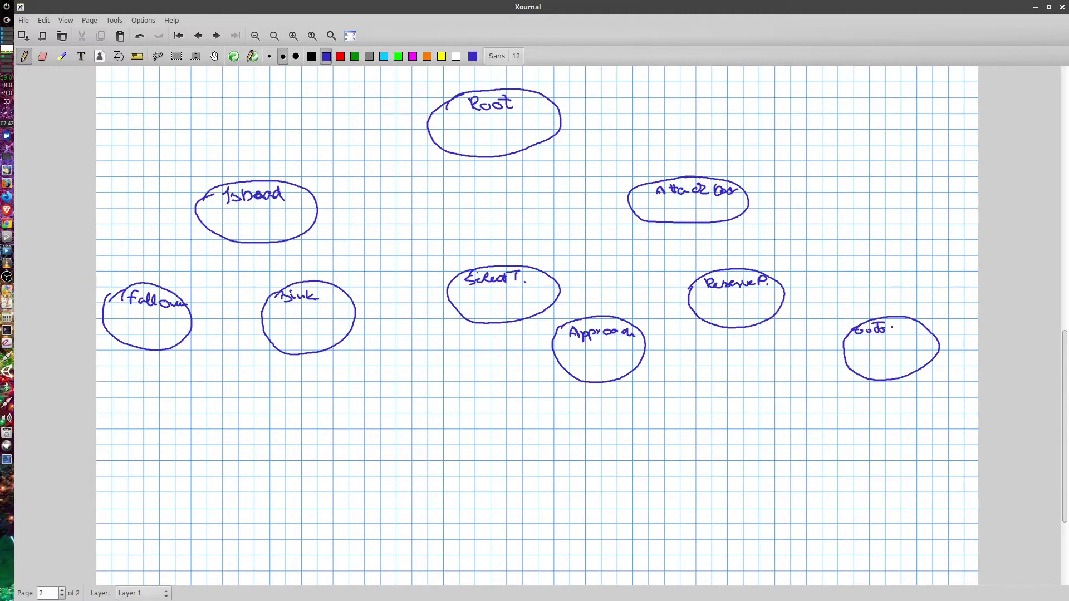
pyautogui.moveTo(892, 322)
pyautogui.mouseDown()
pyautogui.moveTo(891, 337)
pyautogui.moveTo(912, 334)
pyautogui.mouseUp()
# Draw blue lines connecting Root to IsDead, and IsDead to FallOver and Sink
pyautogui.moveTo(430, 137); pyautogui.dragTo(306, 183)
pyautogui.moveTo(220, 237); pyautogui.dragTo(161, 287)
pyautogui.moveTo(282, 243); pyautogui.dragTo(322, 281)
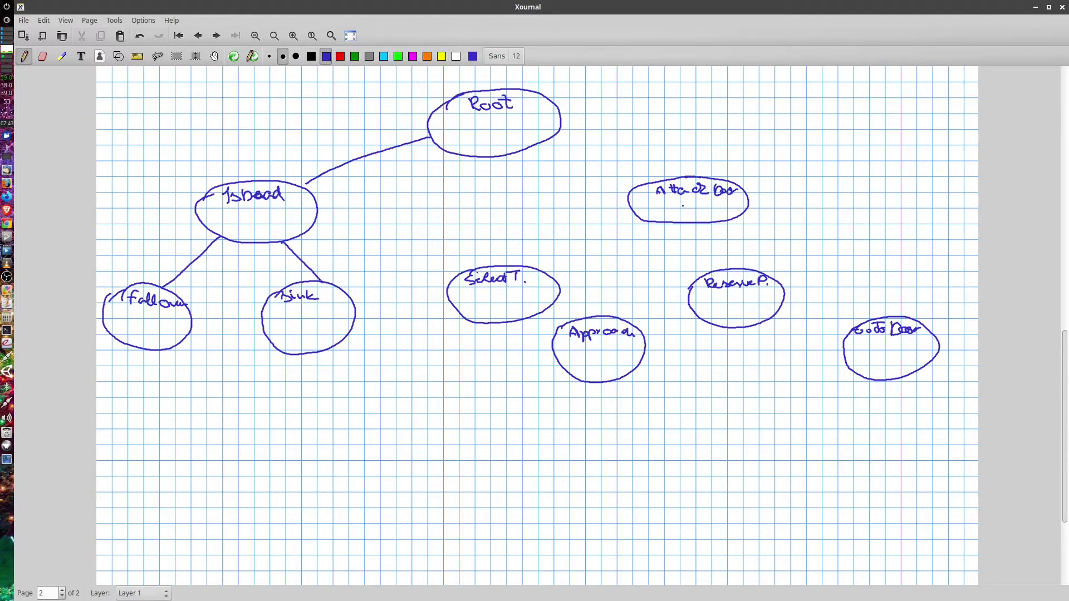
# Connect Attack Door to its four child nodes and to Root, and write "Sele" under the Root label
pyautogui.moveTo(636, 212); pyautogui.dragTo(535, 269)
pyautogui.moveTo(658, 224); pyautogui.dragTo(614, 312)
pyautogui.moveTo(707, 223); pyautogui.dragTo(722, 274)
pyautogui.moveTo(746, 212); pyautogui.dragTo(871, 320)
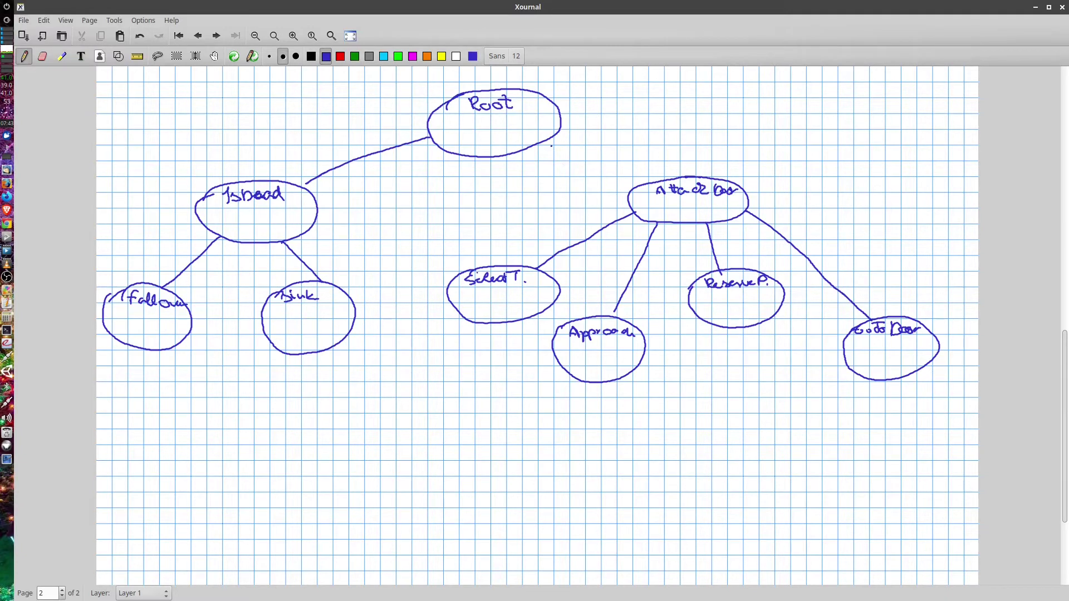
pyautogui.moveTo(549, 142); pyautogui.dragTo(640, 183)
pyautogui.moveTo(480, 114); pyautogui.dragTo(507, 118)
# Erase the lines from IsDead to FallOver and Sink, and redraw the broken part of the IsDead outline in blue
pyautogui.click(42, 55)
pyautogui.moveTo(283, 256)
pyautogui.mouseDown()
pyautogui.moveTo(292, 249)
pyautogui.moveTo(320, 278)
pyautogui.mouseUp()
pyautogui.moveTo(210, 241); pyautogui.dragTo(163, 288)
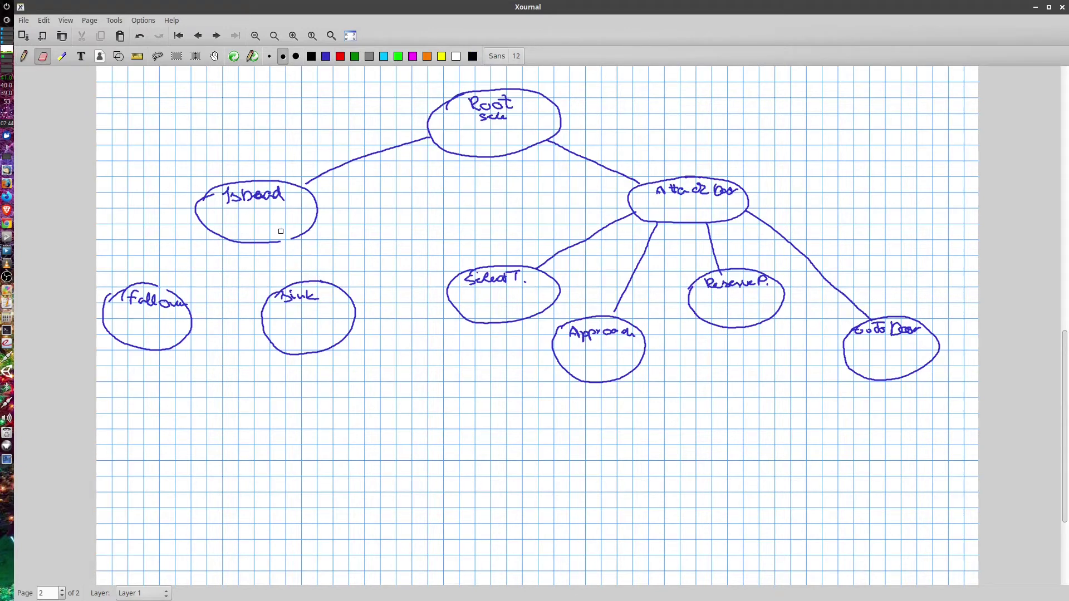
pyautogui.click(24, 55)
pyautogui.moveTo(276, 243); pyautogui.dragTo(294, 238)
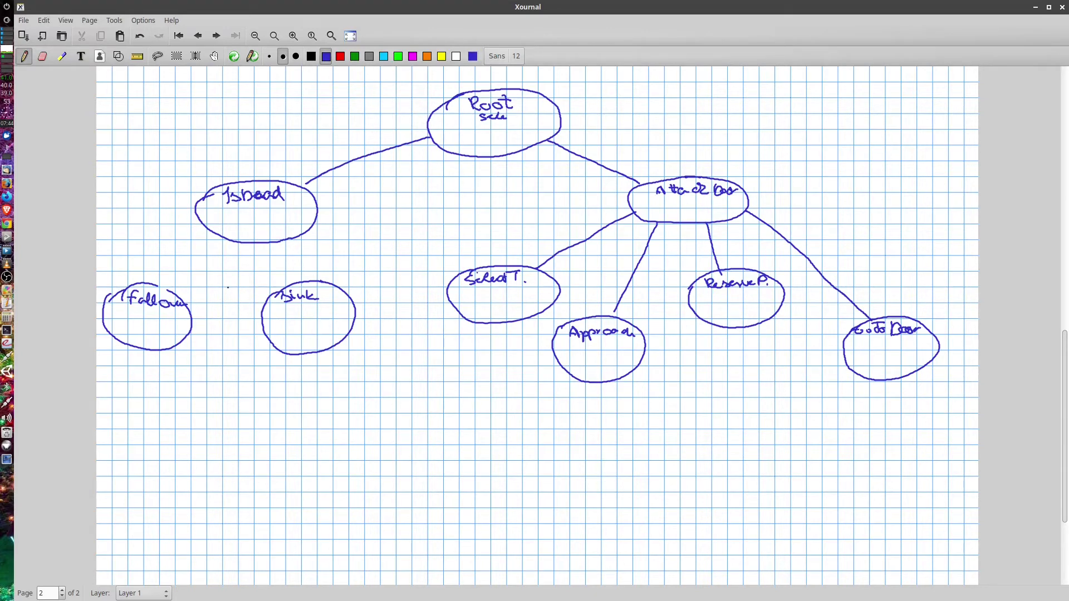
# Draw a small "Dying" ellipse under IsDead and connect it to IsDead, FallOver and Sink
pyautogui.moveTo(215, 256)
pyautogui.mouseDown()
pyautogui.moveTo(266, 258)
pyautogui.moveTo(272, 280)
pyautogui.moveTo(229, 284)
pyautogui.moveTo(202, 271)
pyautogui.moveTo(229, 255)
pyautogui.mouseUp()
pyautogui.click(195, 279)
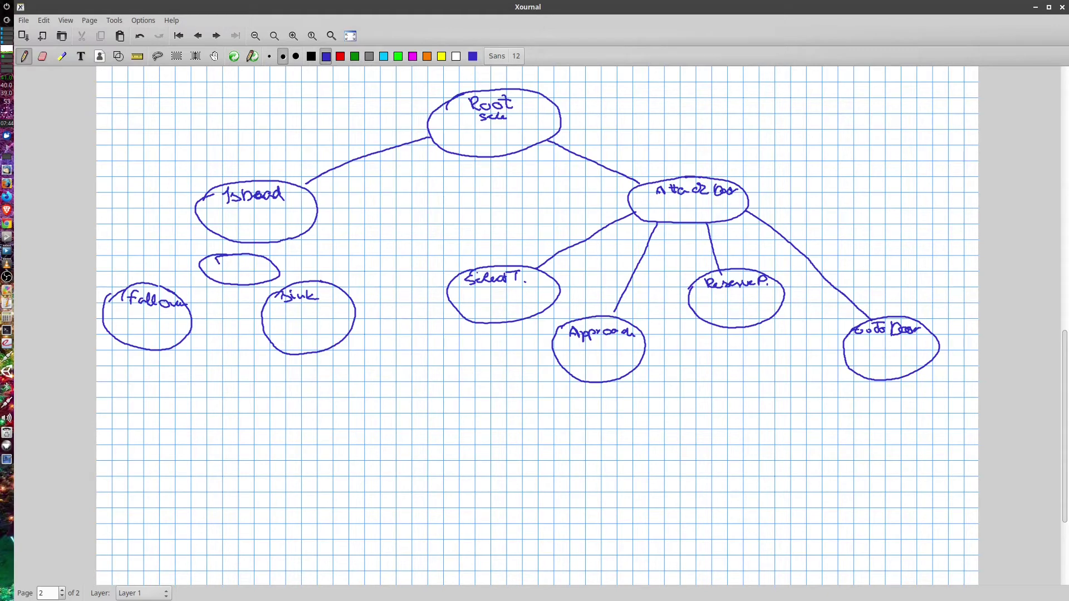
pyautogui.moveTo(216, 256)
pyautogui.mouseDown()
pyautogui.moveTo(243, 262)
pyautogui.moveTo(172, 293)
pyautogui.mouseUp()
pyautogui.click(237, 261)
pyautogui.moveTo(270, 282); pyautogui.dragTo(282, 290)
pyautogui.moveTo(251, 242); pyautogui.dragTo(251, 254)
# Write "cond" inside the IsDead node and "seq" inside the Dying node
pyautogui.moveTo(246, 207); pyautogui.dragTo(285, 204)
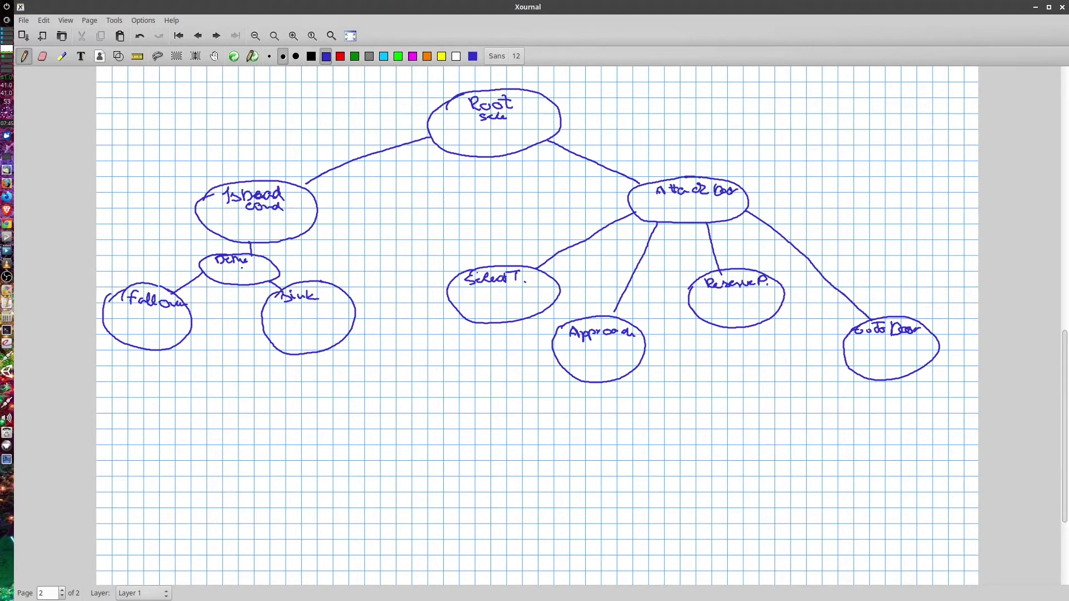
pyautogui.moveTo(249, 268); pyautogui.dragTo(262, 273)
# In green, divide the lower part of Root into three cells and draw a legend with columns parent, leftChild and rightSibling
pyautogui.click(354, 57)
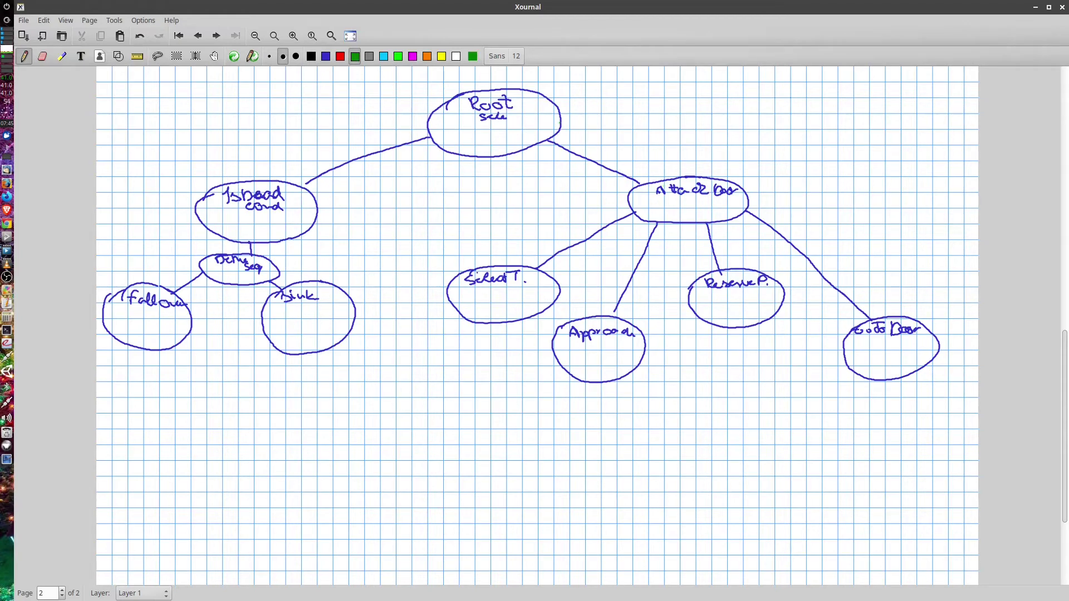
pyautogui.moveTo(560, 121)
pyautogui.mouseDown()
pyautogui.moveTo(434, 129)
pyautogui.moveTo(469, 138)
pyautogui.moveTo(471, 157)
pyautogui.moveTo(508, 154)
pyautogui.mouseUp()
pyautogui.moveTo(925, 101)
pyautogui.mouseDown()
pyautogui.moveTo(742, 105)
pyautogui.moveTo(767, 127)
pyautogui.moveTo(816, 109)
pyautogui.moveTo(839, 136)
pyautogui.mouseUp()
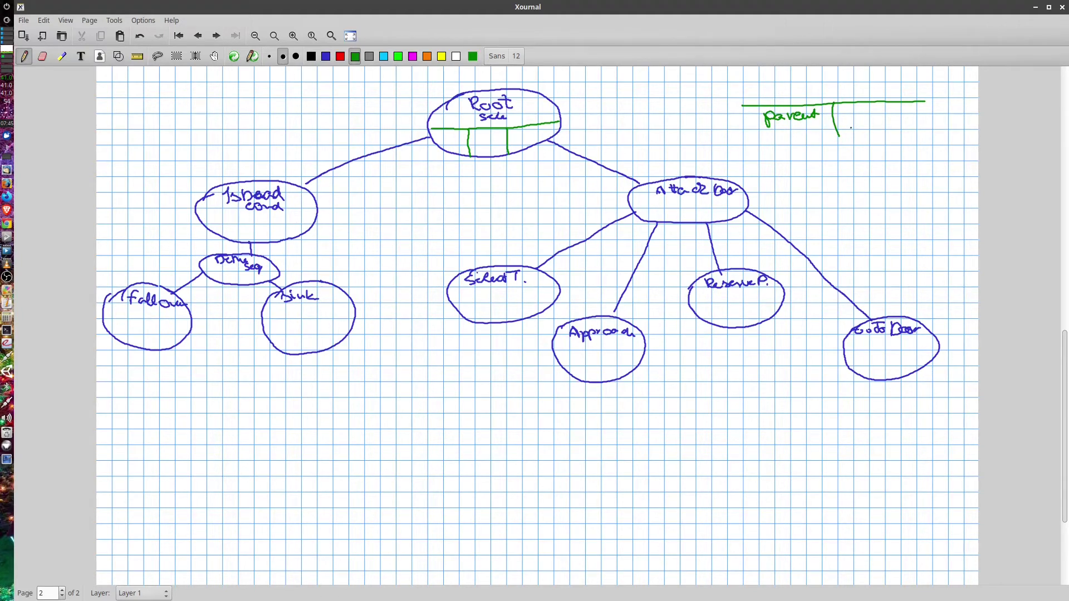
pyautogui.moveTo(843, 114); pyautogui.dragTo(847, 128)
pyautogui.moveTo(846, 125); pyautogui.dragTo(908, 131)
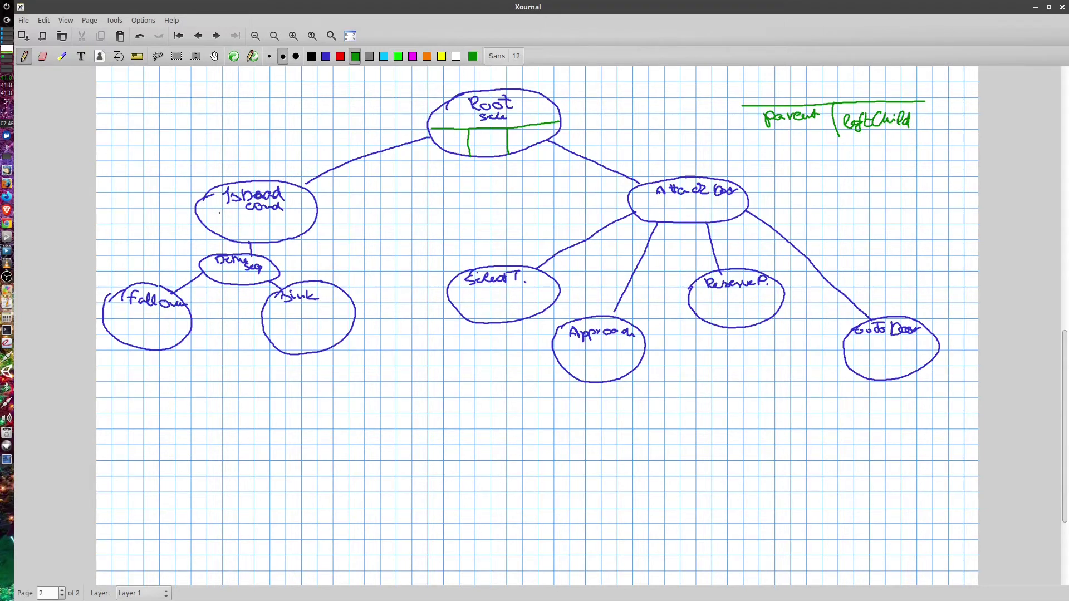
pyautogui.moveTo(918, 103)
pyautogui.mouseDown()
pyautogui.moveTo(918, 139)
pyautogui.moveTo(926, 118)
pyautogui.moveTo(933, 129)
pyautogui.mouseUp()
pyautogui.moveTo(941, 113)
pyautogui.mouseDown()
pyautogui.moveTo(961, 131)
pyautogui.moveTo(968, 120)
pyautogui.moveTo(970, 148)
pyautogui.mouseUp()
pyautogui.click(957, 120)
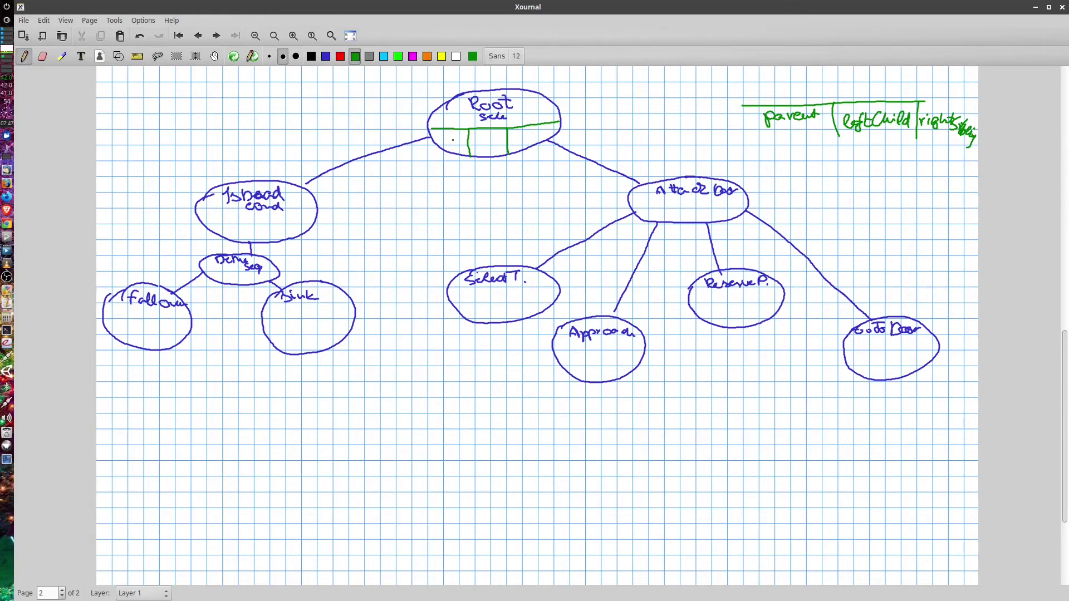
# Mark Root's parent and right sibling cells with a null symbol and draw an arrow from its left child cell to IsDead
pyautogui.moveTo(452, 138)
pyautogui.mouseDown()
pyautogui.moveTo(446, 146)
pyautogui.moveTo(452, 137)
pyautogui.mouseUp()
pyautogui.moveTo(458, 133); pyautogui.dragTo(446, 147)
pyautogui.moveTo(483, 144)
pyautogui.mouseDown()
pyautogui.moveTo(475, 171)
pyautogui.moveTo(330, 195)
pyautogui.moveTo(346, 204)
pyautogui.mouseUp()
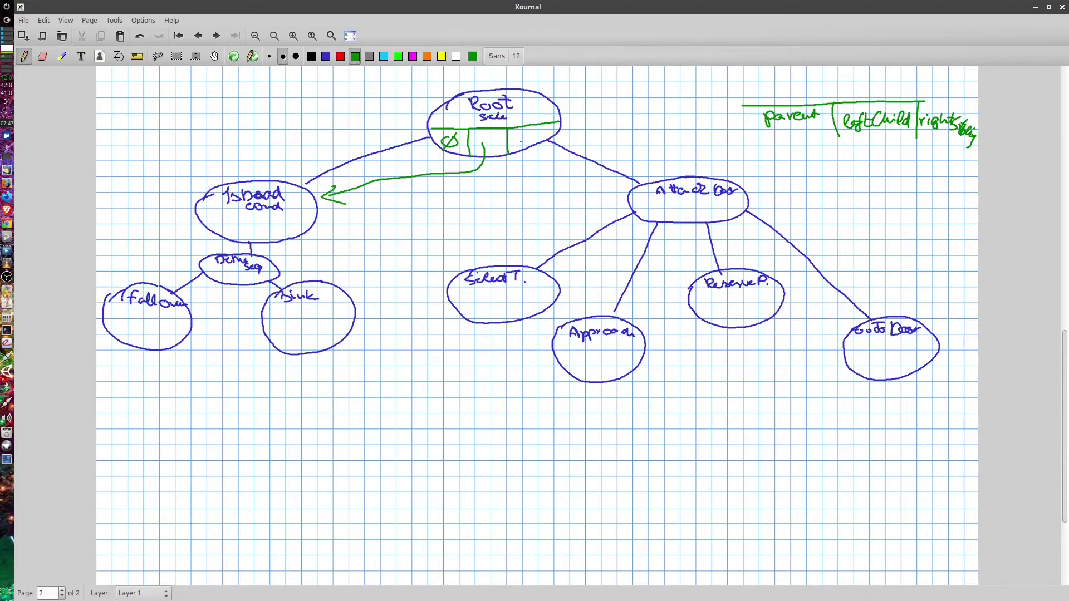
pyautogui.moveTo(529, 132); pyautogui.dragTo(522, 153)
# Divide IsDead into three cells and draw green arrows from them to Root, Dying and Attack Door
pyautogui.moveTo(312, 214)
pyautogui.mouseDown()
pyautogui.moveTo(199, 218)
pyautogui.moveTo(241, 242)
pyautogui.moveTo(275, 241)
pyautogui.moveTo(191, 224)
pyautogui.moveTo(299, 134)
pyautogui.moveTo(415, 113)
pyautogui.moveTo(417, 123)
pyautogui.mouseUp()
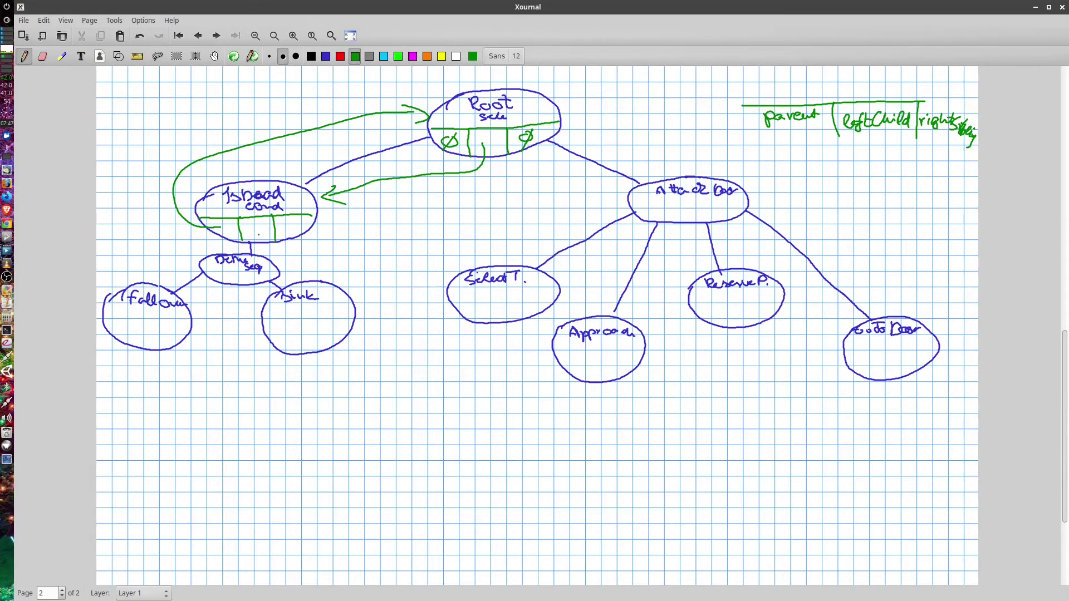
pyautogui.moveTo(259, 234); pyautogui.dragTo(258, 255)
pyautogui.moveTo(251, 245); pyautogui.dragTo(258, 255)
pyautogui.moveTo(292, 225); pyautogui.dragTo(627, 201)
pyautogui.moveTo(616, 210); pyautogui.dragTo(627, 202)
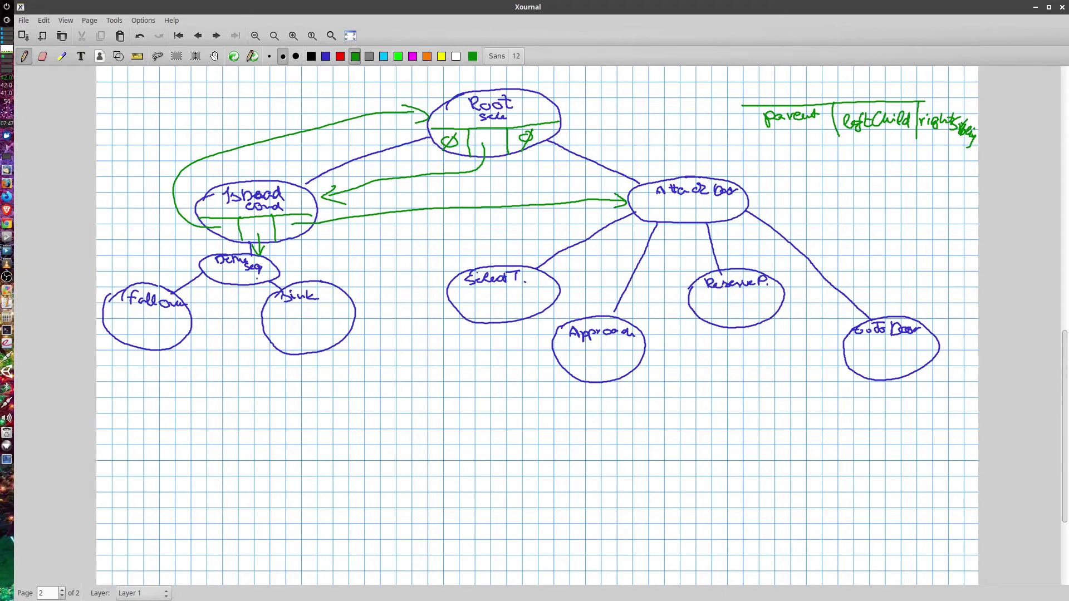
# Divide the Dying, FallOver and Sink nodes into three cells each and draw green arrows between Dying and FallOver
pyautogui.moveTo(273, 274)
pyautogui.mouseDown()
pyautogui.moveTo(202, 275)
pyautogui.moveTo(247, 285)
pyautogui.moveTo(190, 314)
pyautogui.moveTo(207, 312)
pyautogui.mouseUp()
pyautogui.moveTo(147, 262)
pyautogui.mouseDown()
pyautogui.moveTo(129, 293)
pyautogui.moveTo(202, 259)
pyautogui.mouseUp()
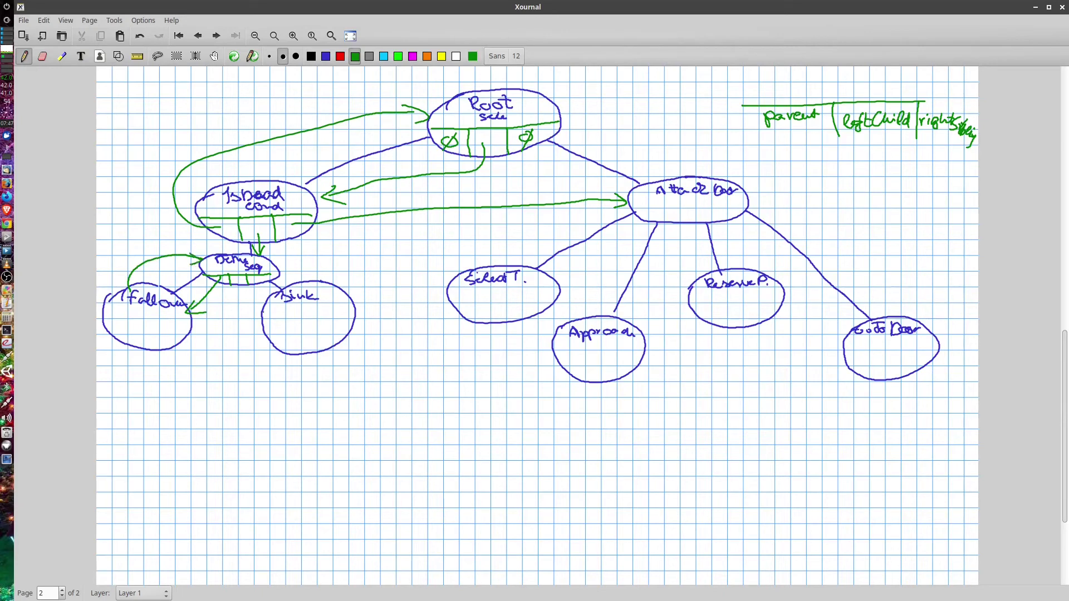
pyautogui.moveTo(352, 326); pyautogui.dragTo(271, 332)
pyautogui.moveTo(197, 327)
pyautogui.mouseDown()
pyautogui.moveTo(106, 325)
pyautogui.moveTo(141, 343)
pyautogui.mouseUp()
pyautogui.moveTo(161, 326); pyautogui.dragTo(167, 350)
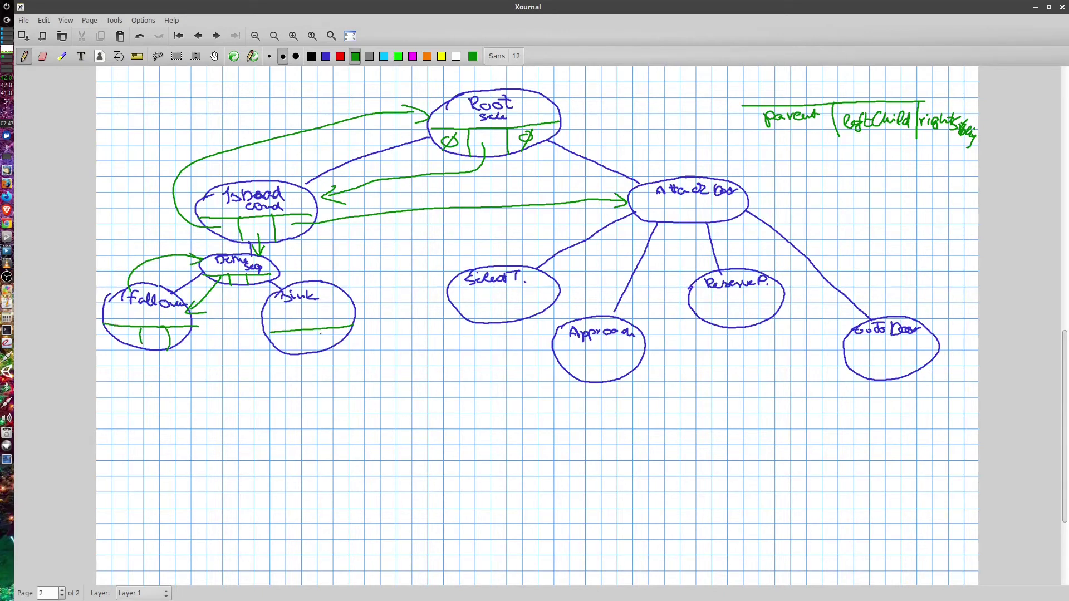
pyautogui.moveTo(304, 330)
pyautogui.mouseDown()
pyautogui.moveTo(308, 353)
pyautogui.moveTo(325, 348)
pyautogui.mouseUp()
# Draw FallOver's arrows to Dying and Sink and Sink's arrow to Dying, marking the remaining cells of FallOver and Sink with null symbols
pyautogui.moveTo(128, 277); pyautogui.dragTo(135, 338)
pyautogui.moveTo(178, 333)
pyautogui.mouseDown()
pyautogui.moveTo(256, 329)
pyautogui.moveTo(254, 338)
pyautogui.mouseUp()
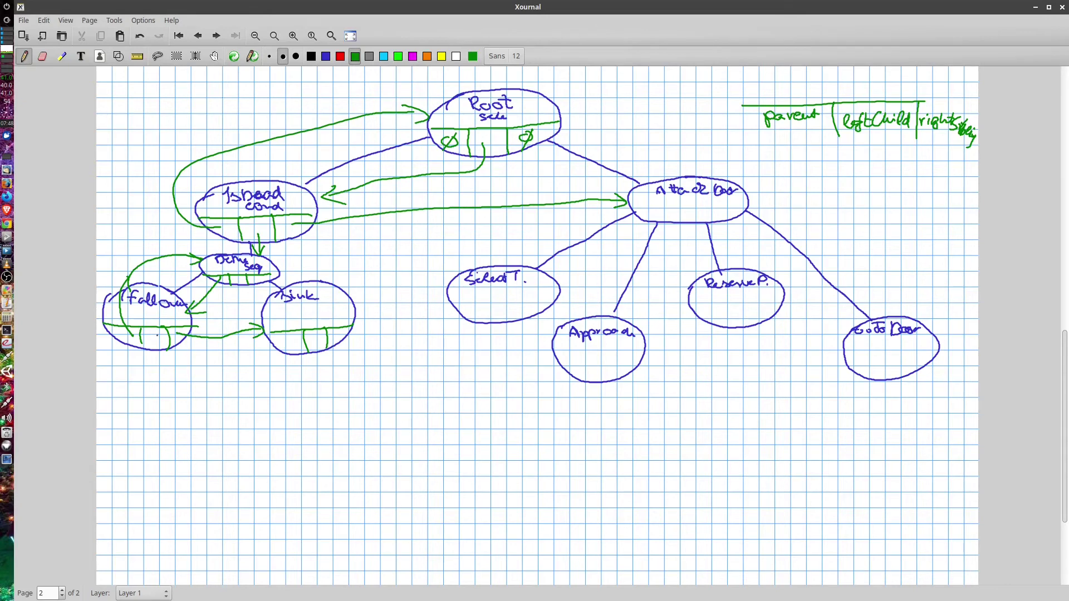
pyautogui.moveTo(153, 339); pyautogui.dragTo(159, 335)
pyautogui.moveTo(316, 334); pyautogui.dragTo(316, 335)
pyautogui.moveTo(314, 341)
pyautogui.mouseDown()
pyautogui.moveTo(321, 331)
pyautogui.moveTo(263, 348)
pyautogui.moveTo(245, 334)
pyautogui.moveTo(239, 294)
pyautogui.moveTo(248, 298)
pyautogui.mouseUp()
pyautogui.moveTo(338, 332); pyautogui.dragTo(342, 334)
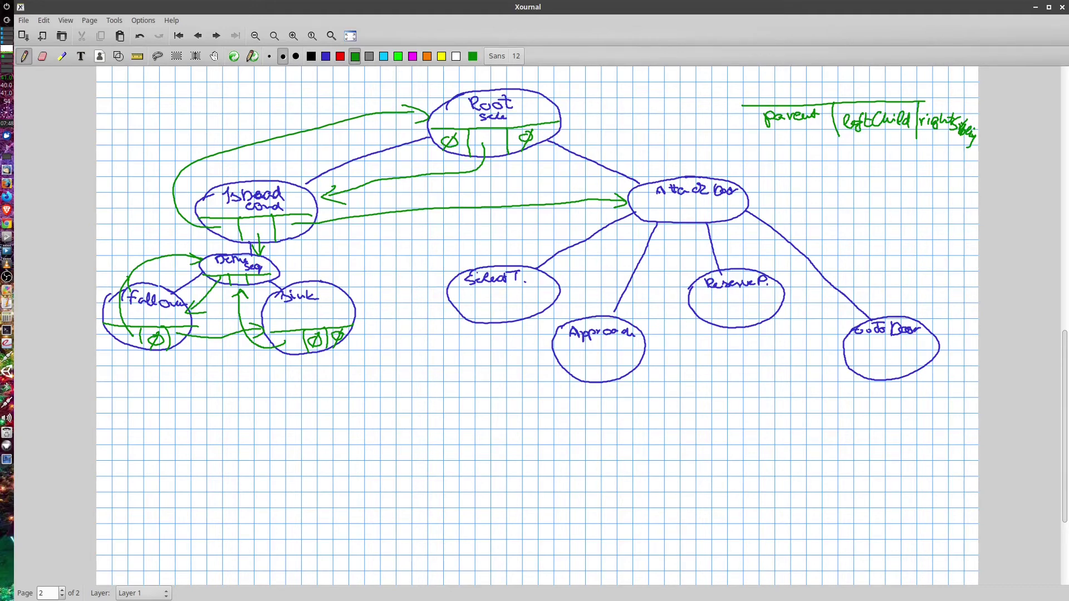
# Redraw Dying's arrow to FallOver from its middle cell, link its parent cell to IsDead and mark its right sibling cell as null
pyautogui.click(42, 55)
pyautogui.moveTo(186, 308)
pyautogui.mouseDown()
pyautogui.moveTo(220, 279)
pyautogui.moveTo(199, 314)
pyautogui.mouseUp()
pyautogui.click(24, 56)
pyautogui.moveTo(219, 280)
pyautogui.mouseDown()
pyautogui.moveTo(193, 257)
pyautogui.moveTo(212, 233)
pyautogui.mouseUp()
pyautogui.moveTo(236, 278)
pyautogui.mouseDown()
pyautogui.moveTo(190, 306)
pyautogui.moveTo(202, 309)
pyautogui.mouseUp()
pyautogui.moveTo(256, 278); pyautogui.dragTo(253, 290)
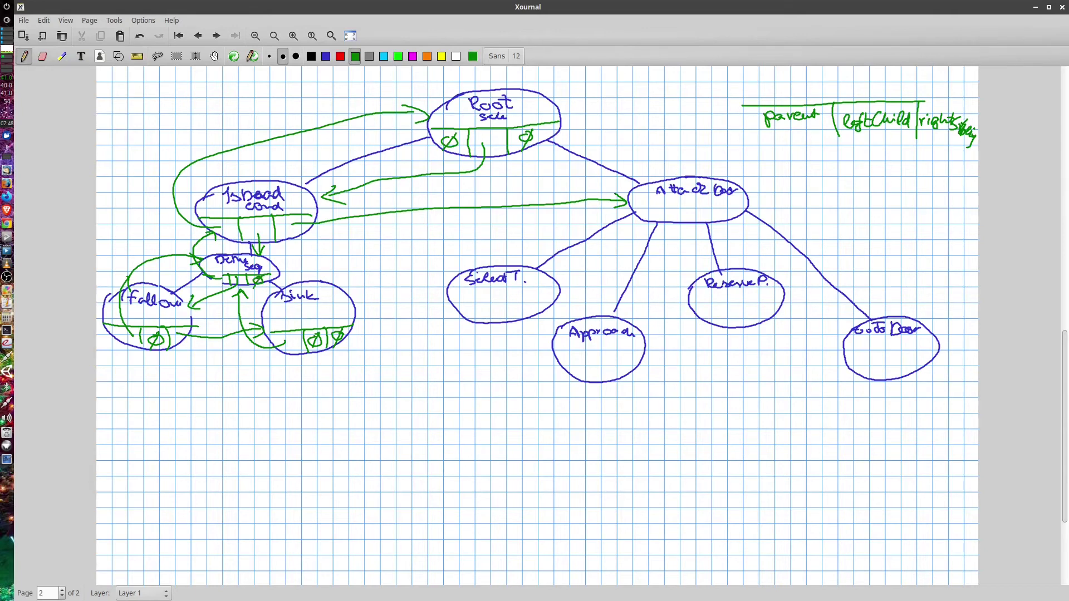
# Divide Attack Door and Select T. into three cells, draw Attack Door's arrows to Root and Select T., and mark its right sibling cell as null
pyautogui.moveTo(745, 199)
pyautogui.mouseDown()
pyautogui.moveTo(624, 199)
pyautogui.moveTo(668, 223)
pyautogui.moveTo(702, 222)
pyautogui.moveTo(536, 149)
pyautogui.moveTo(546, 164)
pyautogui.mouseUp()
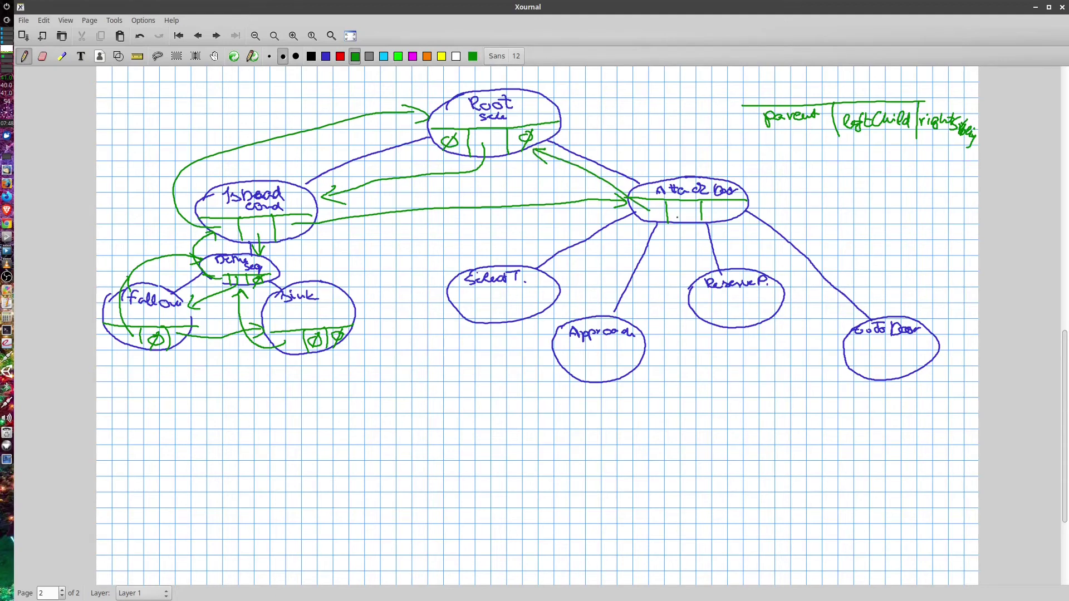
pyautogui.moveTo(681, 207)
pyautogui.mouseDown()
pyautogui.moveTo(640, 238)
pyautogui.moveTo(532, 278)
pyautogui.moveTo(548, 280)
pyautogui.mouseUp()
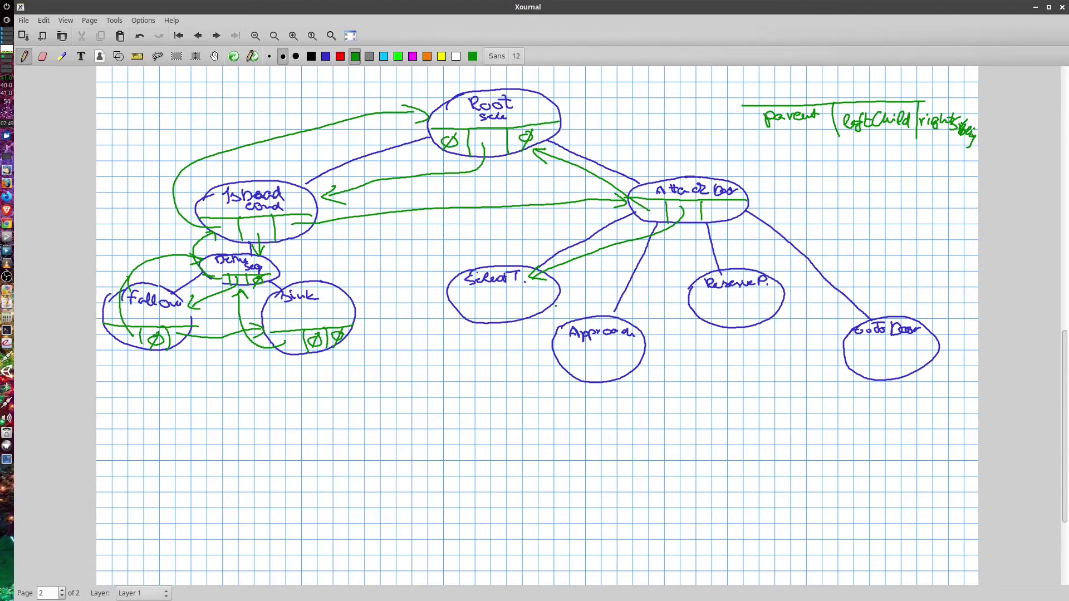
pyautogui.moveTo(549, 296)
pyautogui.mouseDown()
pyautogui.moveTo(441, 299)
pyautogui.moveTo(482, 324)
pyautogui.moveTo(509, 321)
pyautogui.mouseUp()
pyautogui.moveTo(728, 205)
pyautogui.mouseDown()
pyautogui.moveTo(717, 203)
pyautogui.moveTo(726, 207)
pyautogui.mouseUp()
pyautogui.moveTo(710, 219); pyautogui.dragTo(724, 201)
# Divide the lower parts of the Approach, Reserve P. and GoTo Door nodes into three green cells each
pyautogui.moveTo(641, 360)
pyautogui.mouseDown()
pyautogui.moveTo(572, 359)
pyautogui.moveTo(589, 381)
pyautogui.mouseUp()
pyautogui.moveTo(611, 360); pyautogui.dragTo(609, 380)
pyautogui.moveTo(779, 307)
pyautogui.mouseDown()
pyautogui.moveTo(696, 305)
pyautogui.moveTo(723, 328)
pyautogui.moveTo(746, 325)
pyautogui.mouseUp()
pyautogui.moveTo(939, 352)
pyautogui.mouseDown()
pyautogui.moveTo(833, 351)
pyautogui.moveTo(899, 377)
pyautogui.mouseUp()
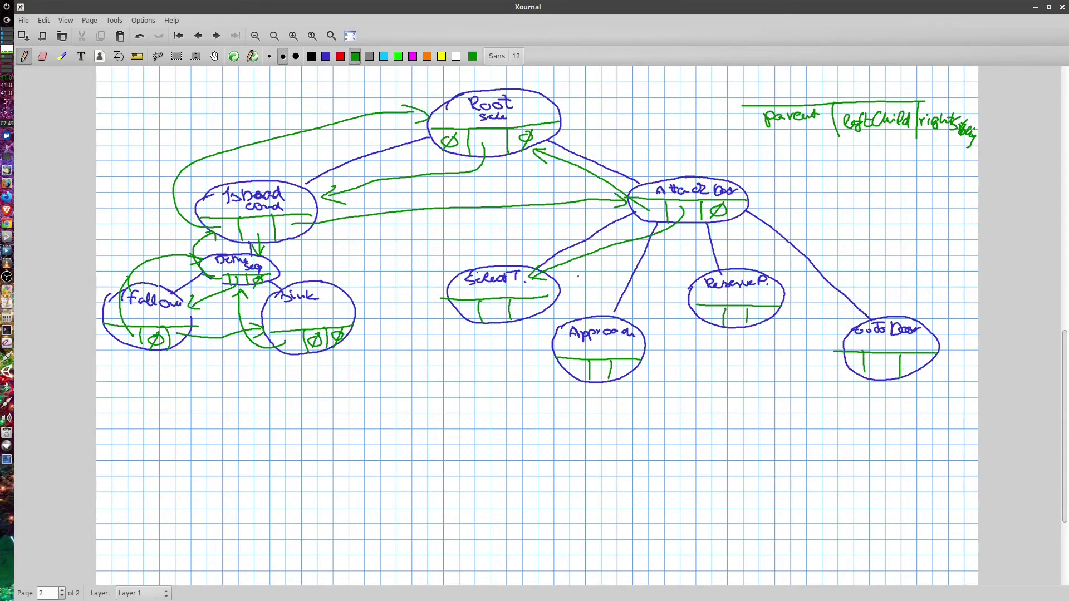
# Draw parent arrows from the first cells of Select T., Approach, Reserve P. and GoTo Door, pointing Select T.'s to Attack Door
pyautogui.moveTo(465, 312)
pyautogui.mouseDown()
pyautogui.moveTo(440, 306)
pyautogui.moveTo(503, 238)
pyautogui.moveTo(611, 217)
pyautogui.moveTo(604, 210)
pyautogui.mouseUp()
pyautogui.moveTo(571, 366)
pyautogui.mouseDown()
pyautogui.moveTo(538, 363)
pyautogui.moveTo(539, 337)
pyautogui.mouseUp()
pyautogui.moveTo(711, 318)
pyautogui.mouseDown()
pyautogui.moveTo(679, 321)
pyautogui.moveTo(669, 304)
pyautogui.moveTo(667, 313)
pyautogui.mouseUp()
pyautogui.moveTo(851, 361)
pyautogui.mouseDown()
pyautogui.moveTo(835, 361)
pyautogui.moveTo(823, 341)
pyautogui.mouseUp()
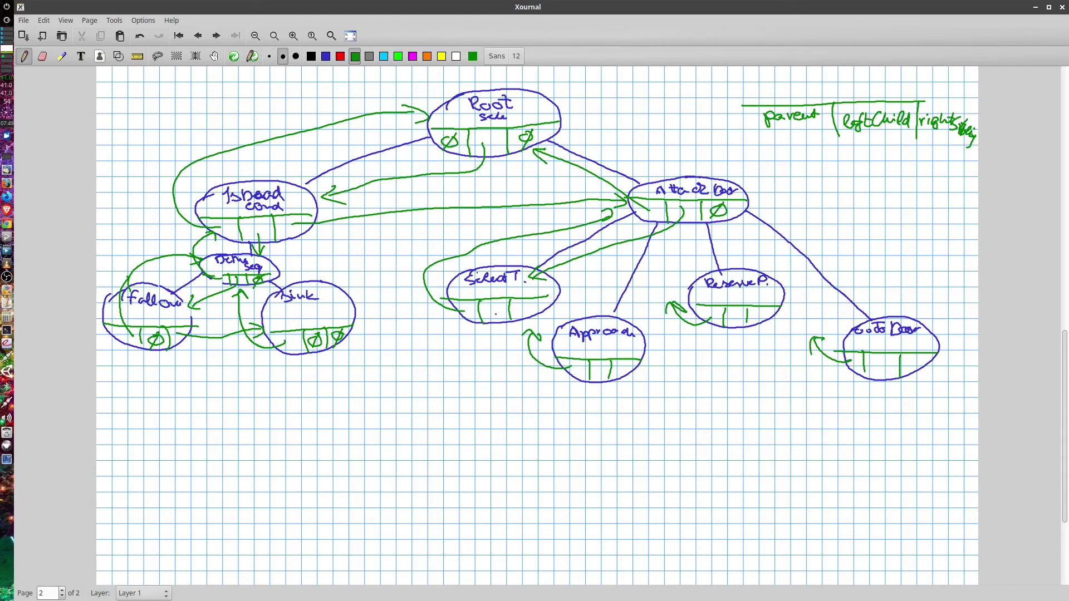
# Mark the middle left-child cells of Select T., Approach, Reserve P. and GoTo Door with null symbols
pyautogui.moveTo(491, 312); pyautogui.dragTo(492, 322)
pyautogui.moveTo(602, 363); pyautogui.dragTo(596, 370)
pyautogui.moveTo(606, 359); pyautogui.dragTo(596, 379)
pyautogui.moveTo(744, 312); pyautogui.dragTo(736, 313)
pyautogui.moveTo(740, 308); pyautogui.dragTo(729, 327)
pyautogui.moveTo(886, 362); pyautogui.dragTo(873, 373)
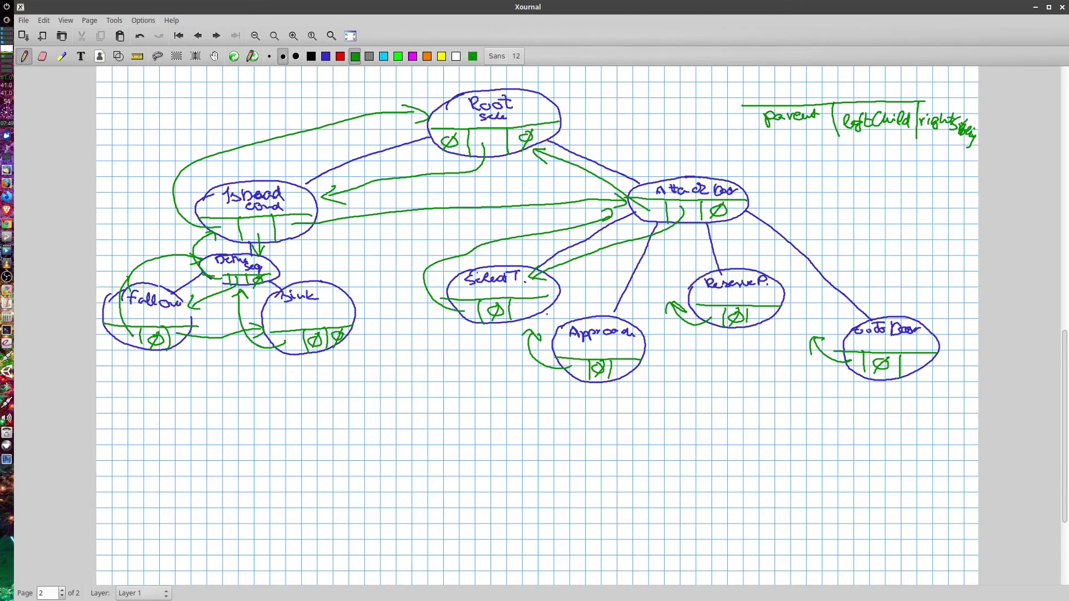
# Draw right-sibling arrows from Select T. to Approach to Reserve P. to GoTo Door, marking GoTo Door's last cell as null
pyautogui.moveTo(529, 302)
pyautogui.mouseDown()
pyautogui.moveTo(574, 326)
pyautogui.moveTo(571, 313)
pyautogui.mouseUp()
pyautogui.moveTo(621, 365)
pyautogui.mouseDown()
pyautogui.moveTo(682, 354)
pyautogui.moveTo(701, 329)
pyautogui.mouseUp()
pyautogui.moveTo(757, 315); pyautogui.dragTo(840, 378)
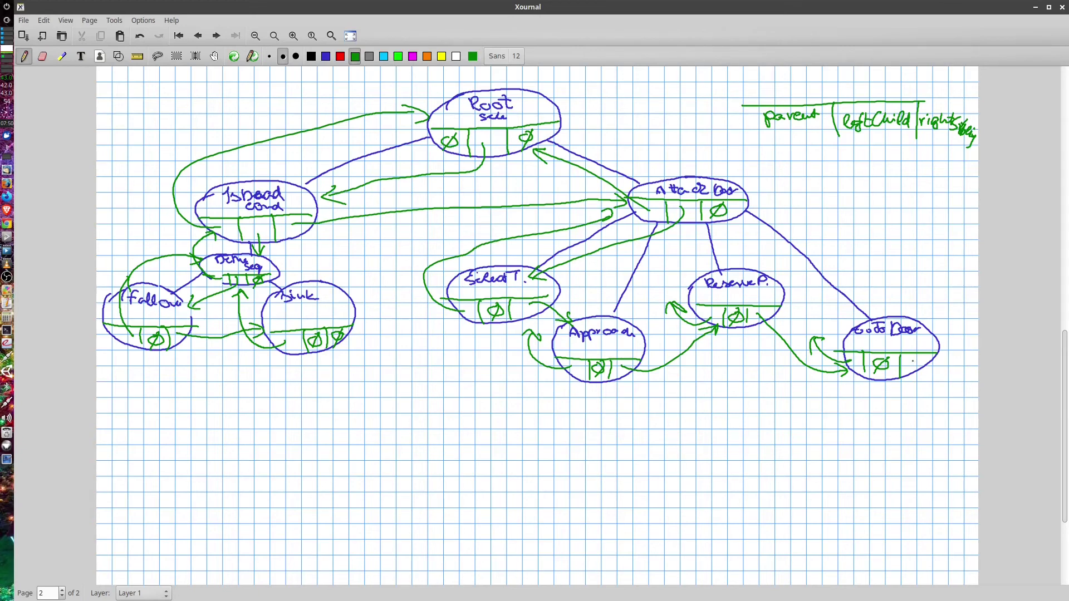
pyautogui.moveTo(913, 358); pyautogui.dragTo(906, 374)
# Switch to the Unity editor and examine which static flags are set on the SimpleSciFiTurret object
pyautogui.hotkey('alt', 'Tab')
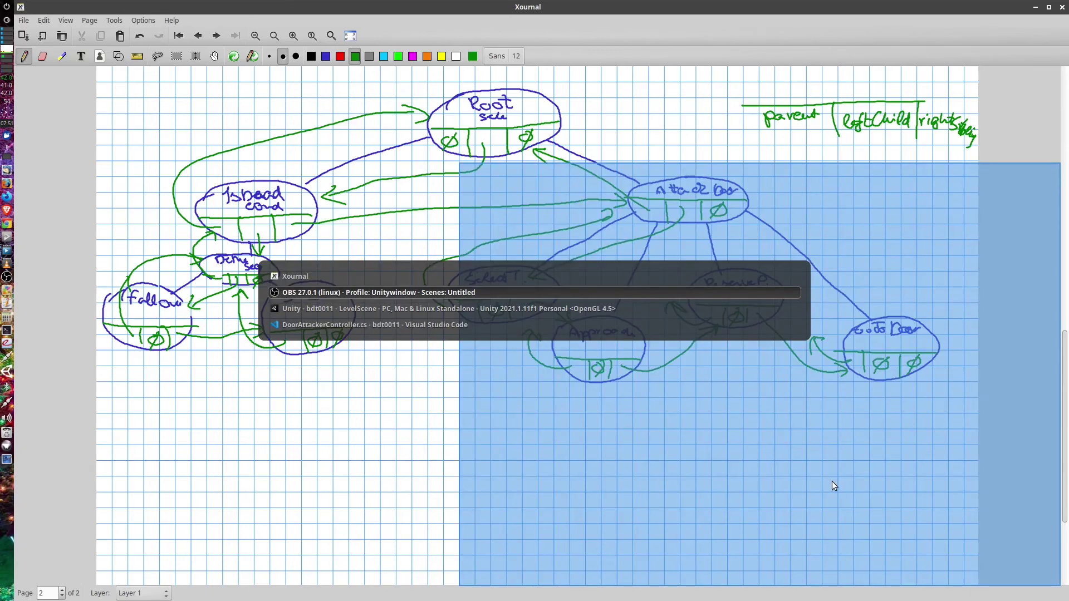
pyautogui.press('Tab')
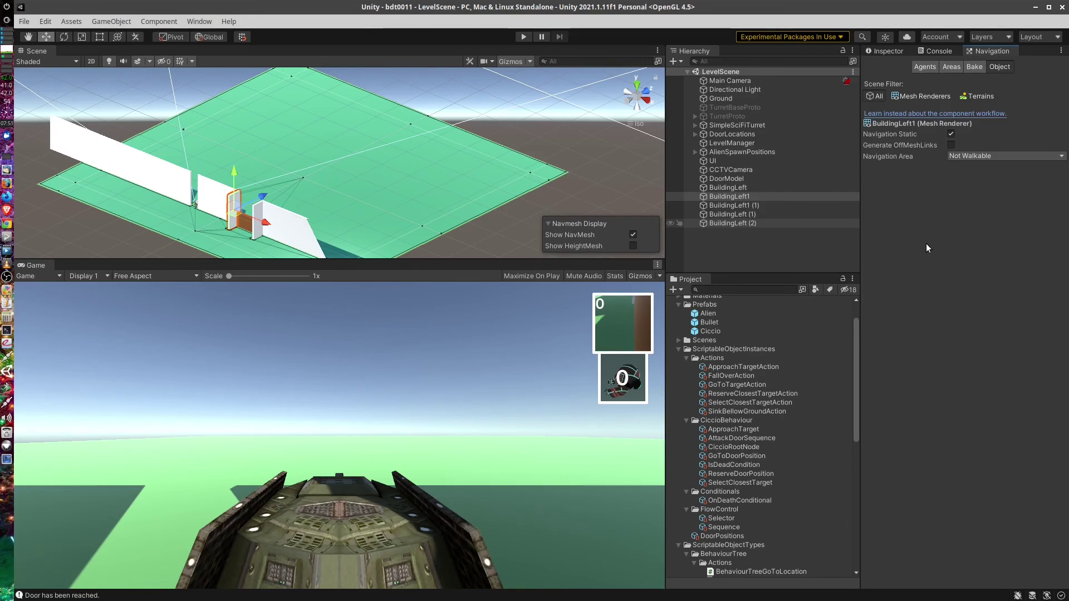
pyautogui.click(732, 126)
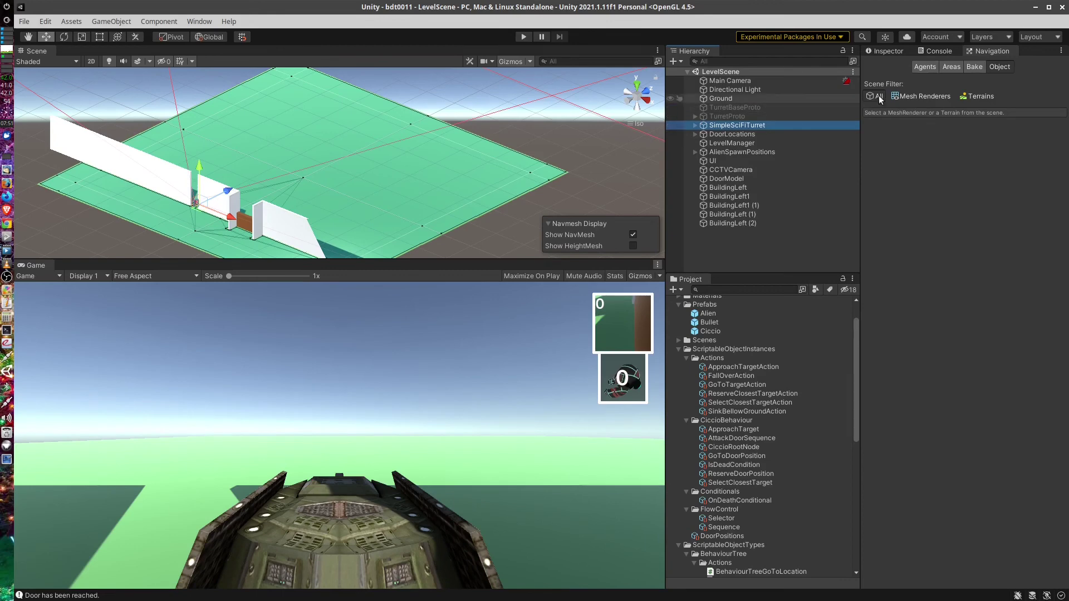
pyautogui.click(890, 50)
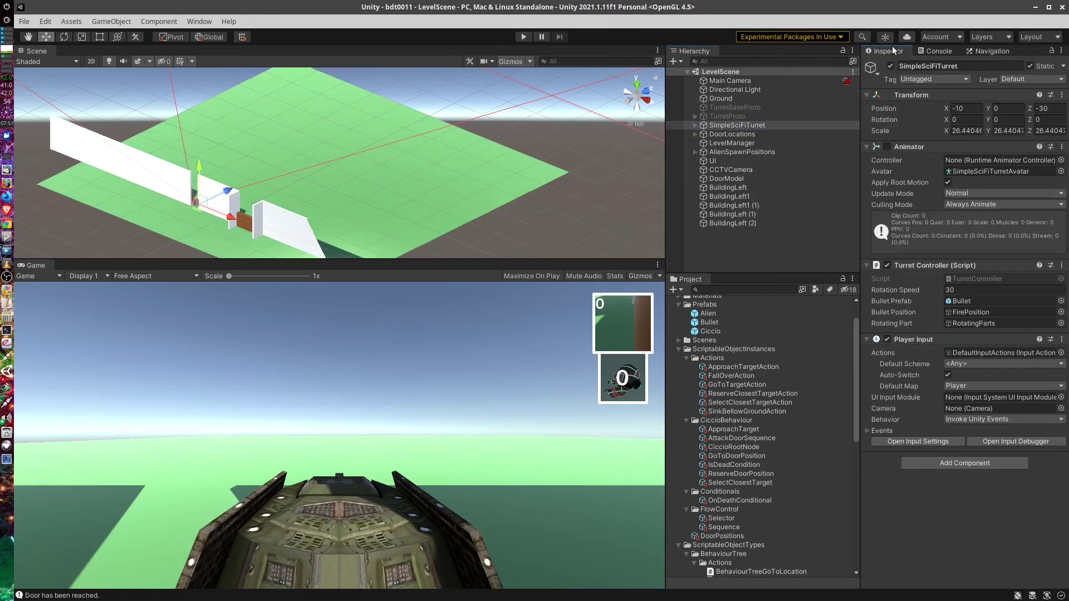
pyautogui.click(1061, 51)
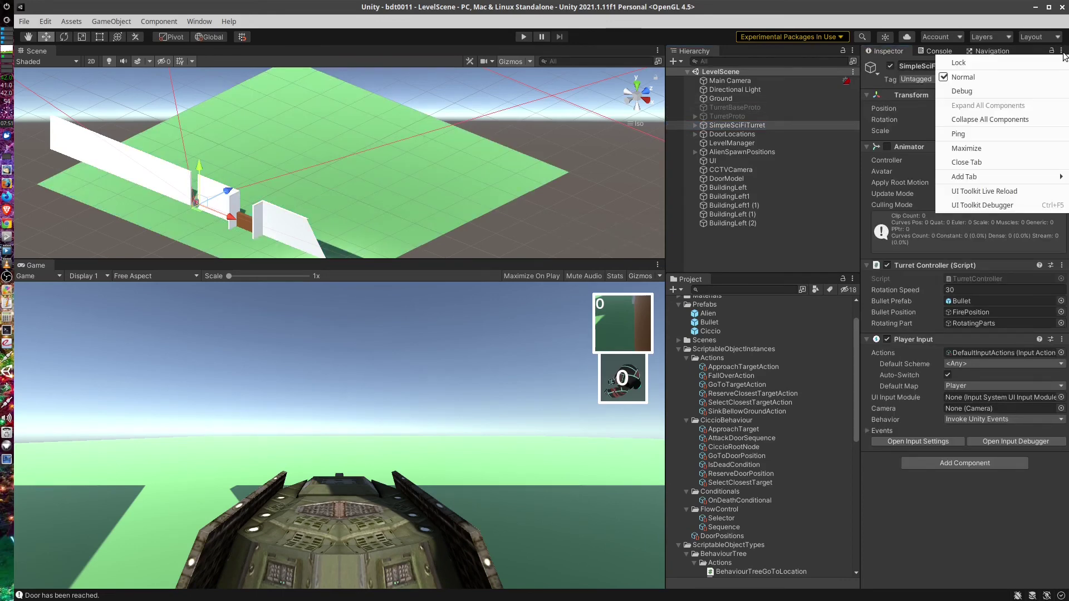
pyautogui.click(1063, 66)
pyautogui.click(1063, 65)
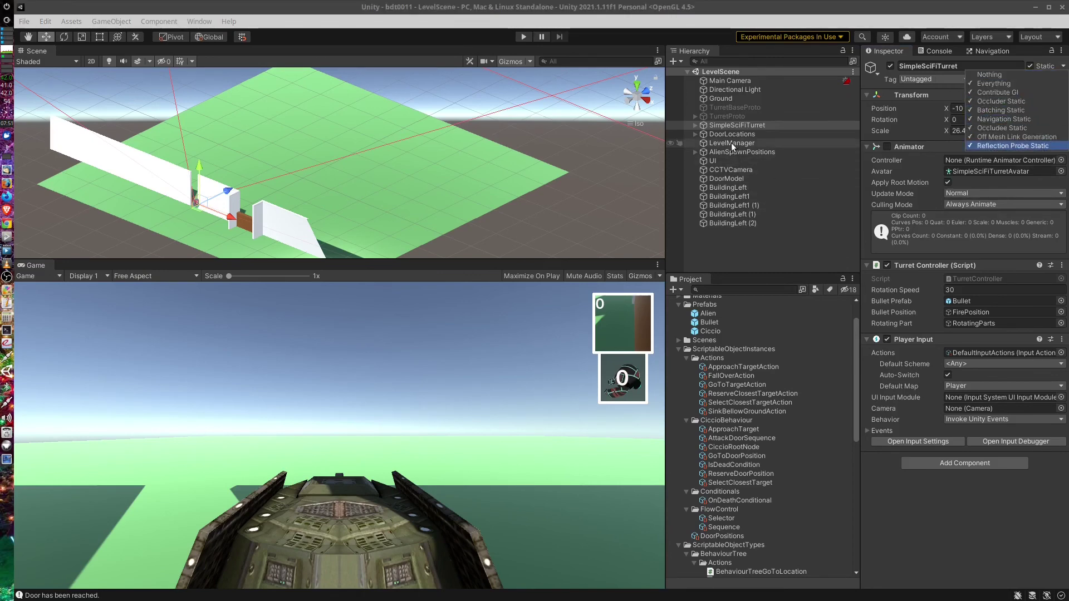
# Examine the static flags of the BuildingLeft wall and the Ground plane
pyautogui.click(729, 188)
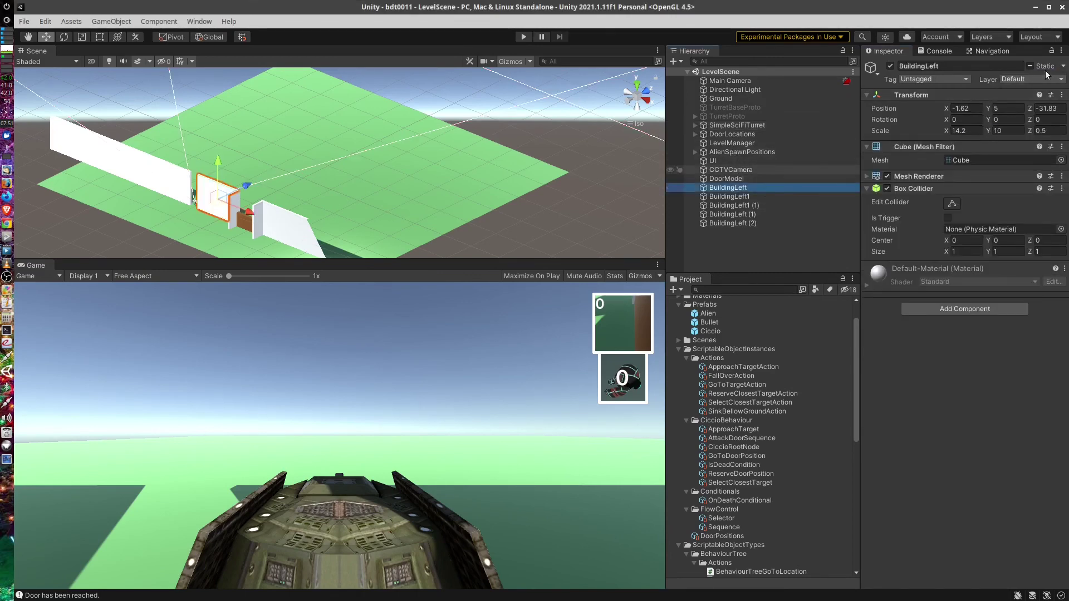
pyautogui.click(1064, 67)
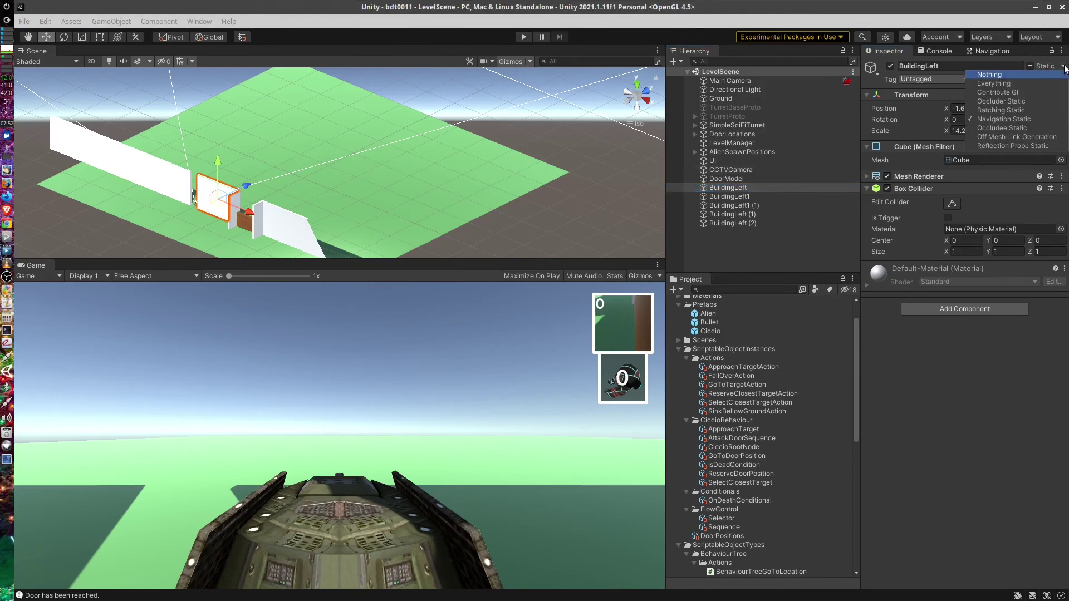
pyautogui.click(1063, 67)
pyautogui.click(543, 175)
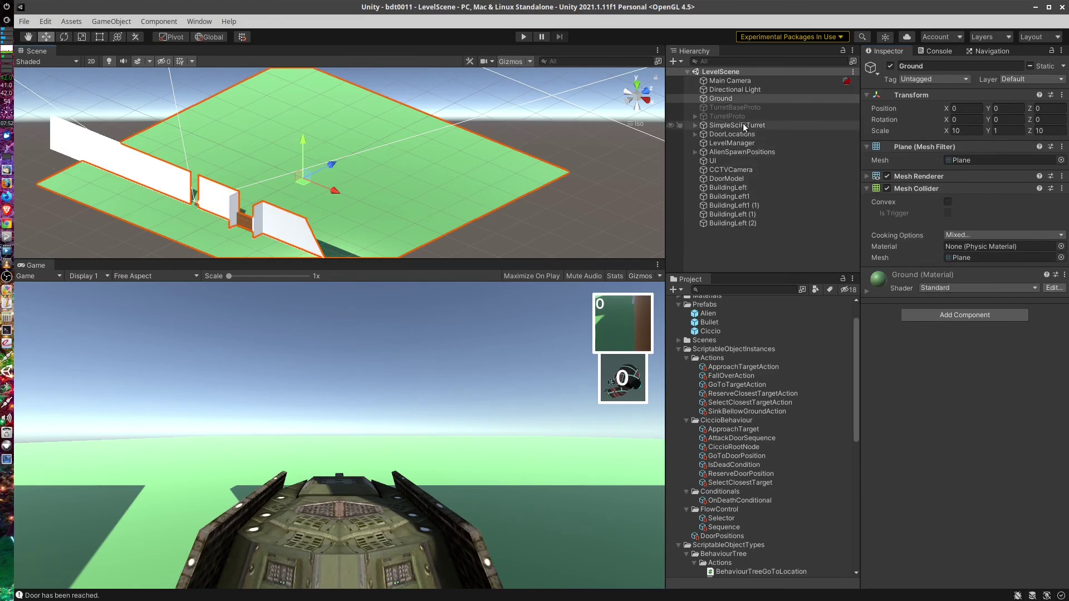
pyautogui.click(1064, 67)
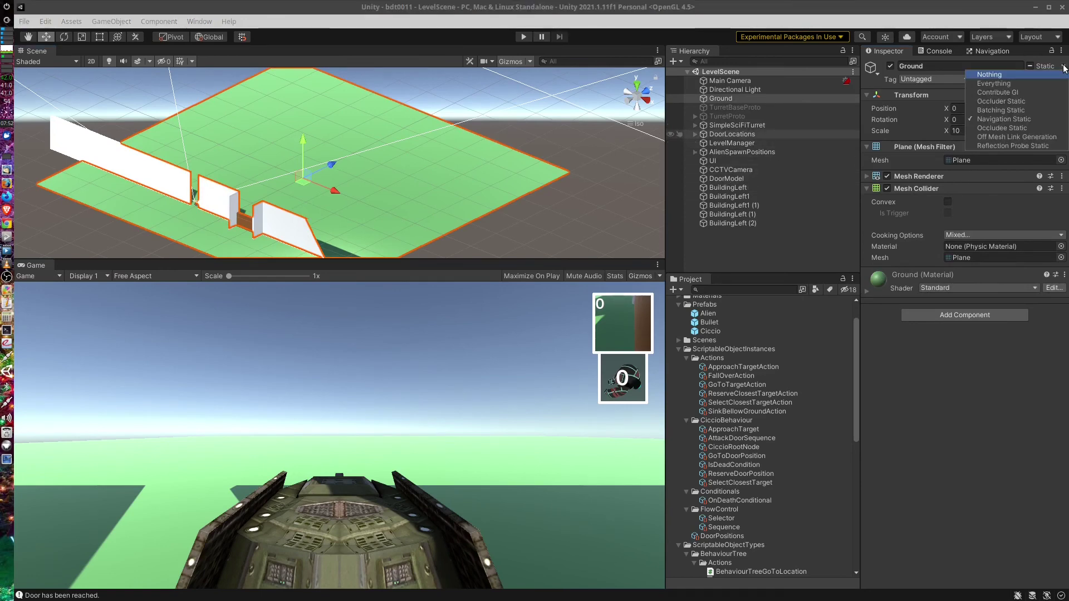
pyautogui.click(1064, 67)
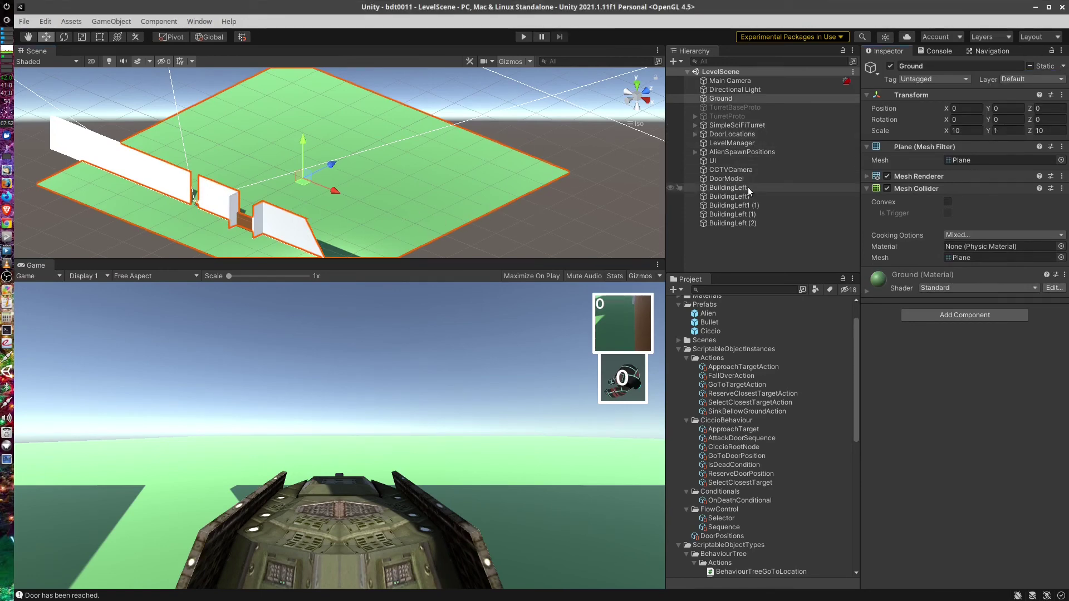
# Check the navigation object settings of BuildingLeft and of the Stand part inside SimpleSciFiTurret
pyautogui.click(724, 188)
pyautogui.click(984, 52)
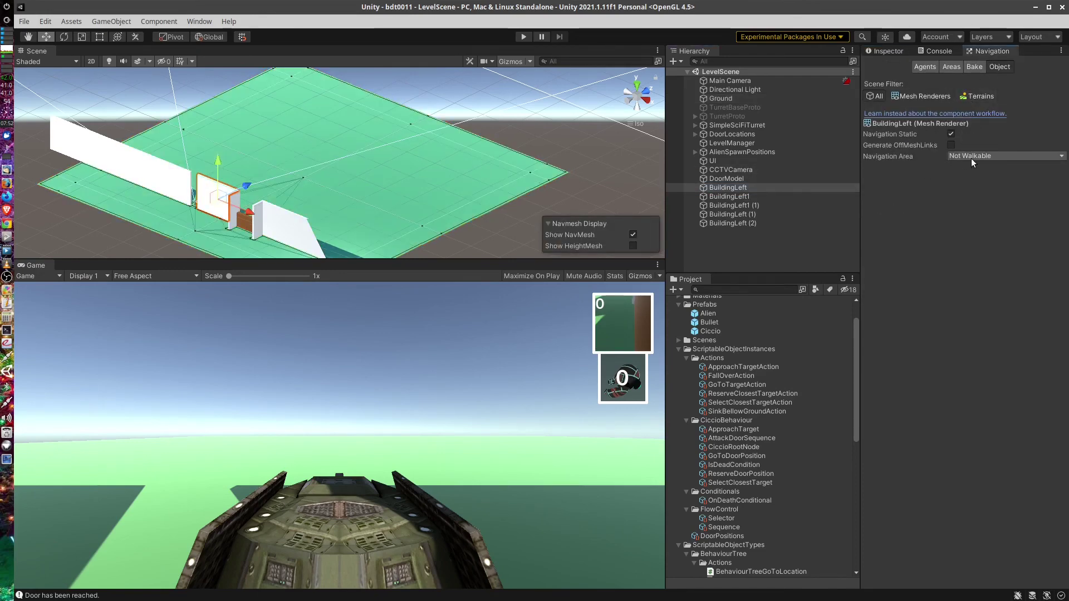
pyautogui.click(724, 126)
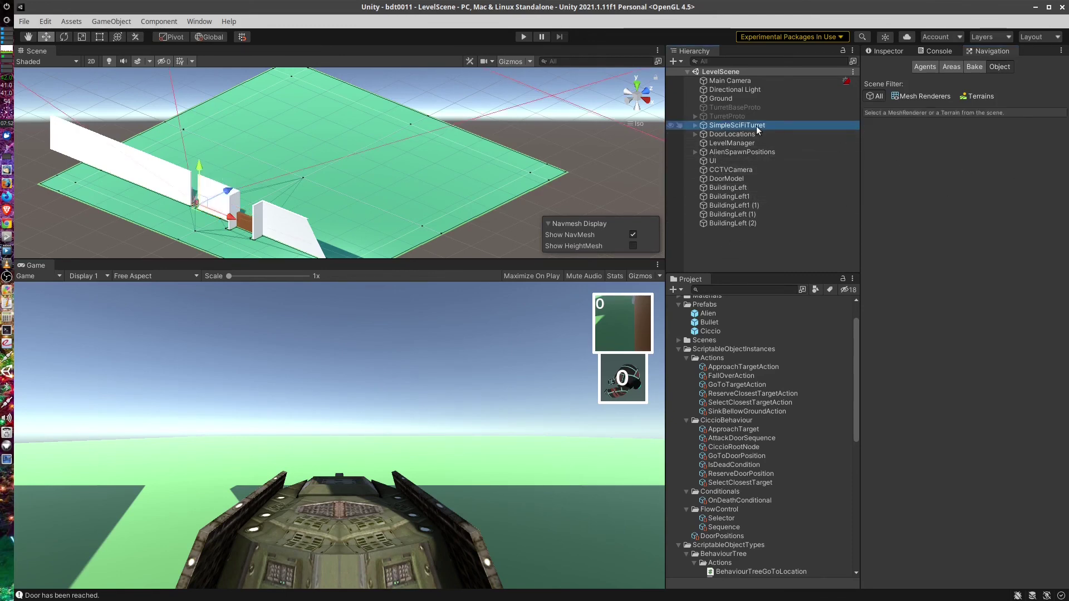
pyautogui.click(694, 126)
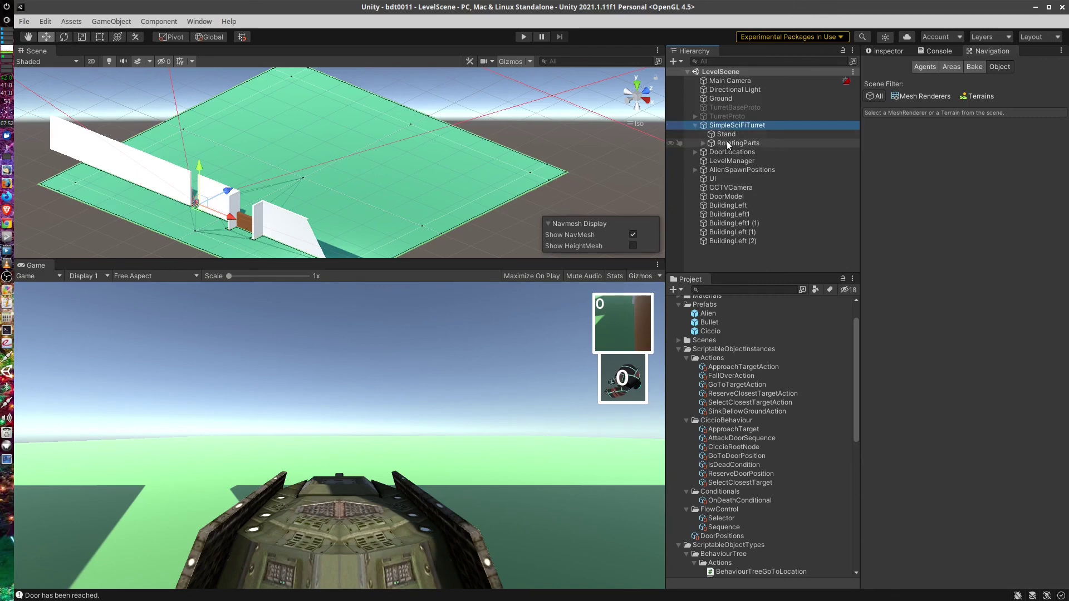
pyautogui.click(730, 143)
pyautogui.click(729, 135)
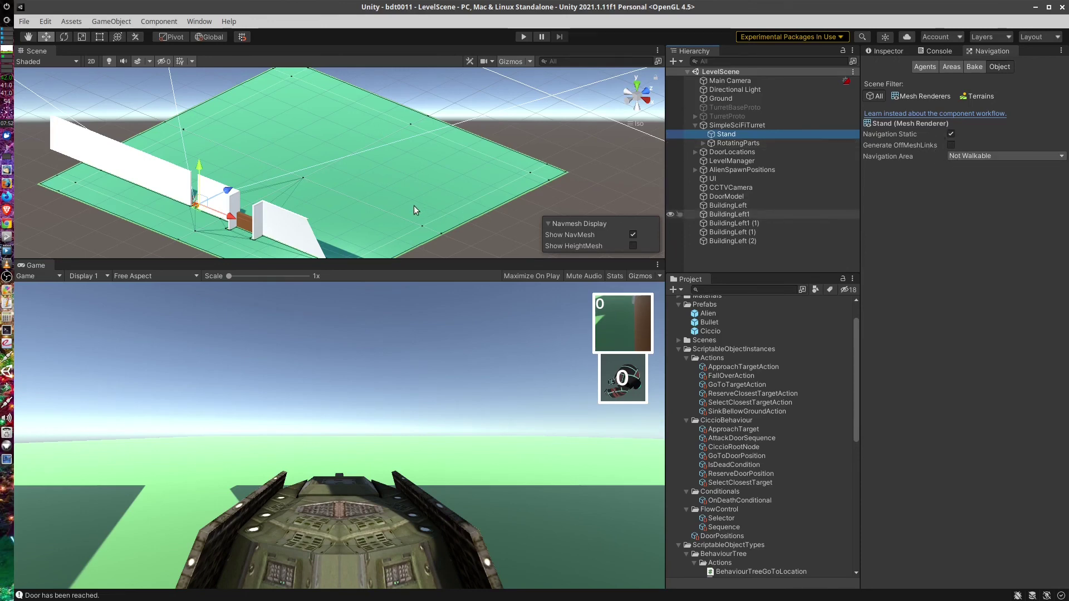
# Review the Ciccio prefab's Nav Mesh Agent settings and the scene's navigation bake settings
pyautogui.click(704, 332)
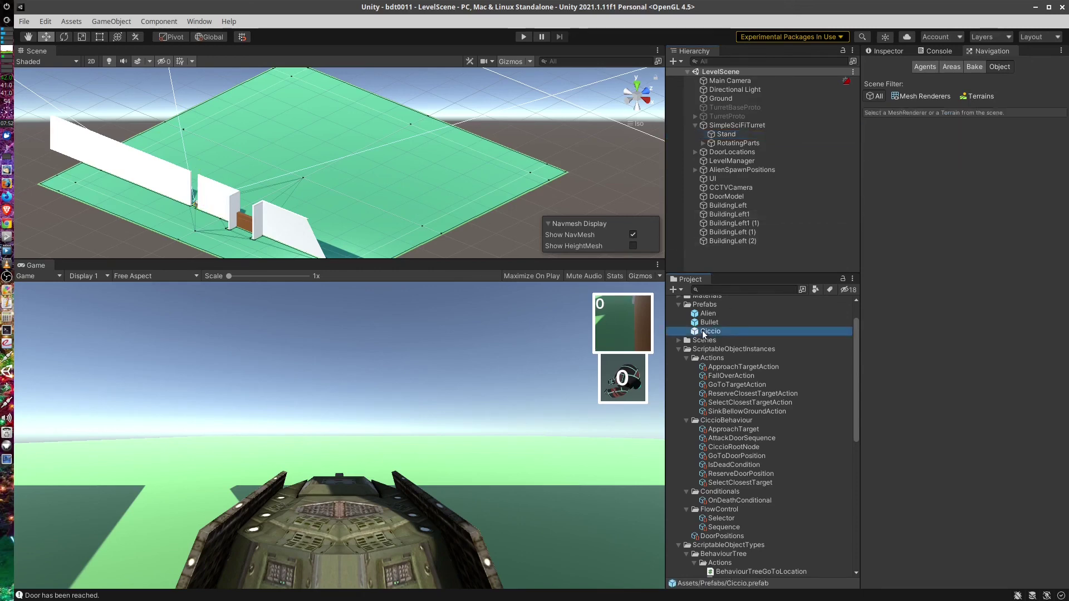
pyautogui.click(886, 51)
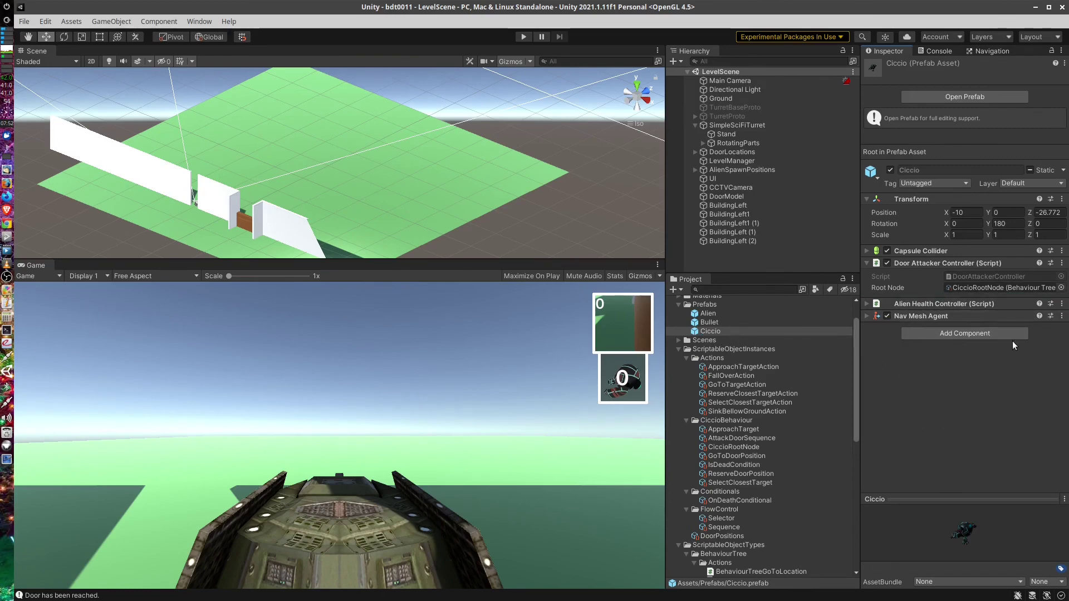
pyautogui.click(866, 316)
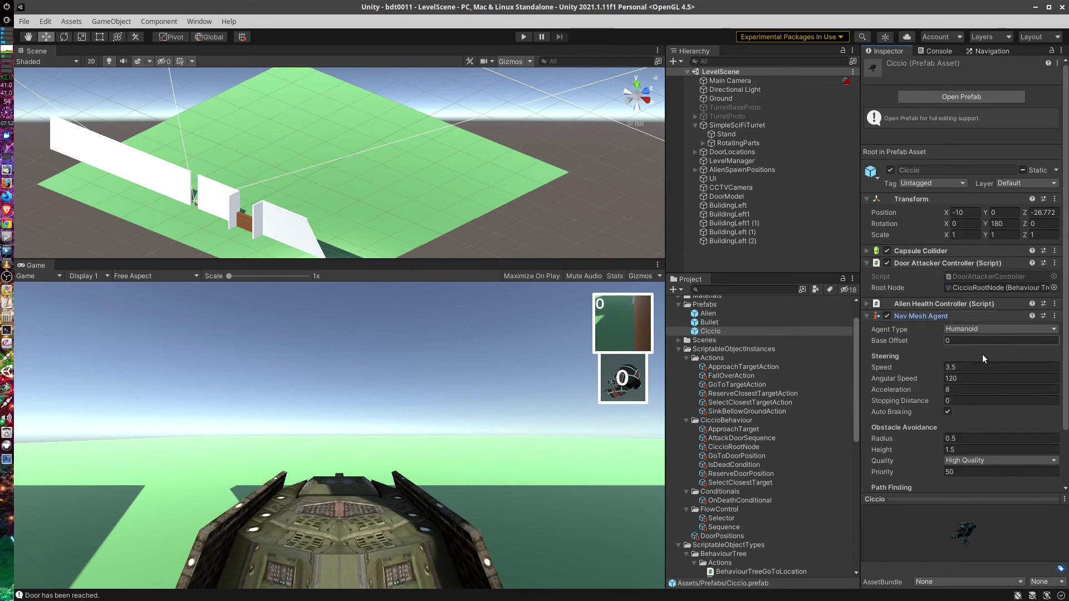
pyautogui.scroll(-3, 990, 419)
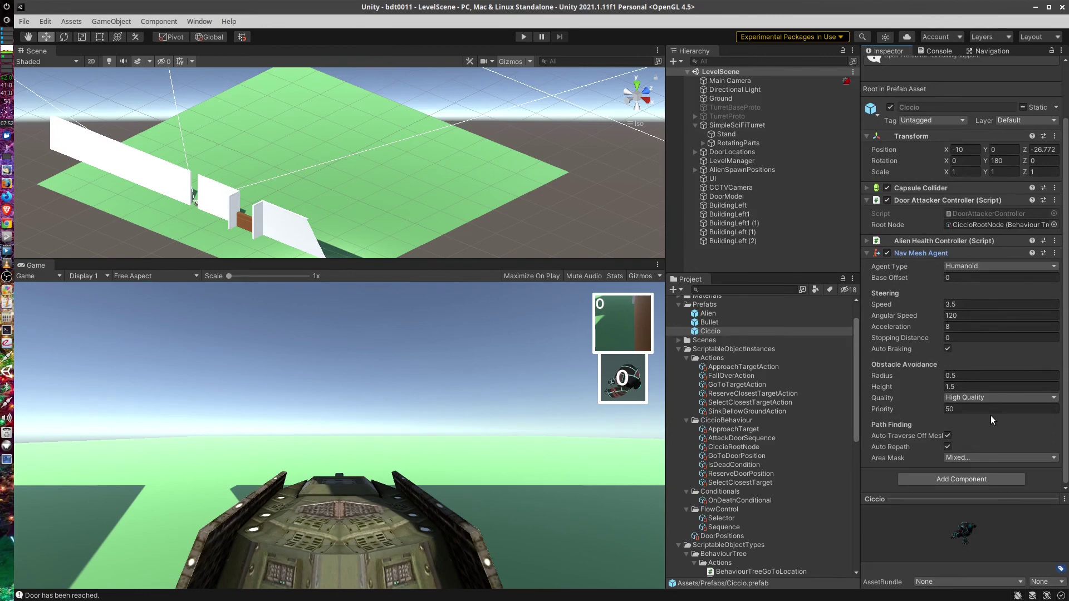
pyautogui.scroll(3, 990, 416)
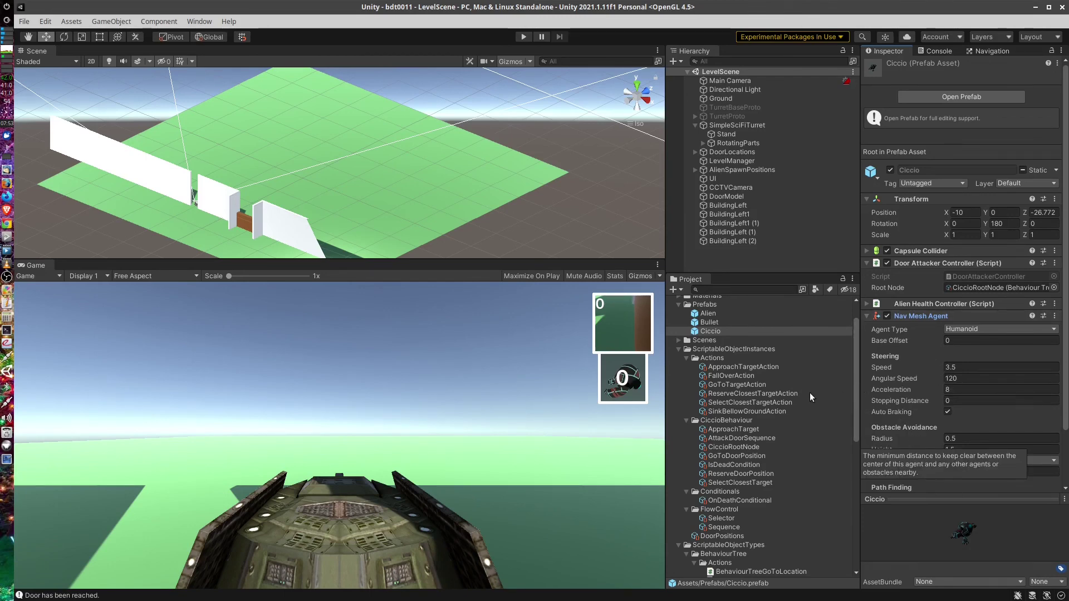
pyautogui.scroll(-3, 809, 392)
pyautogui.scroll(4, 810, 393)
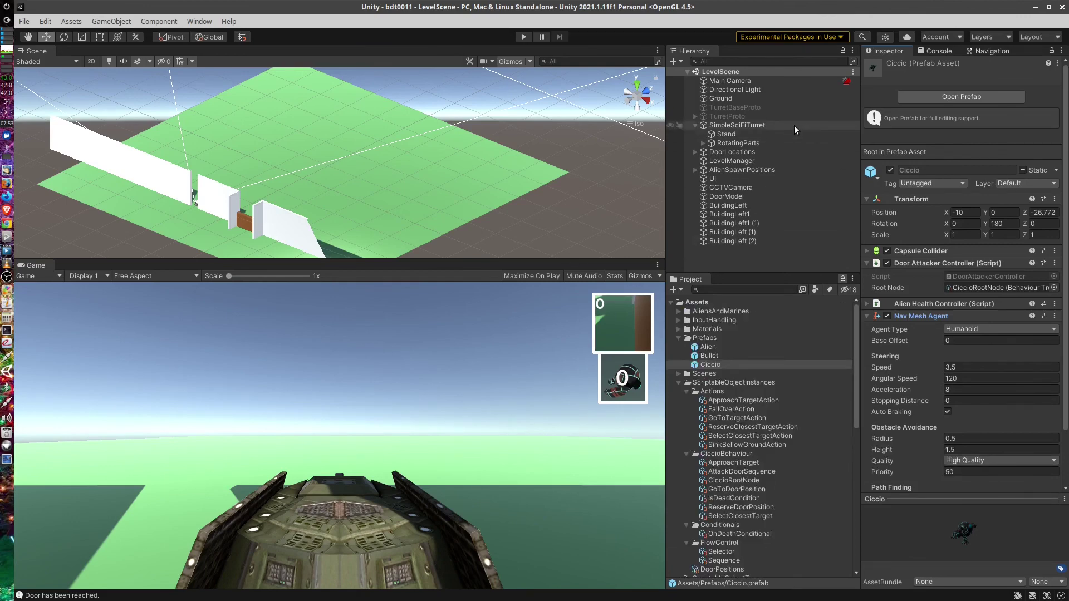
pyautogui.click(977, 51)
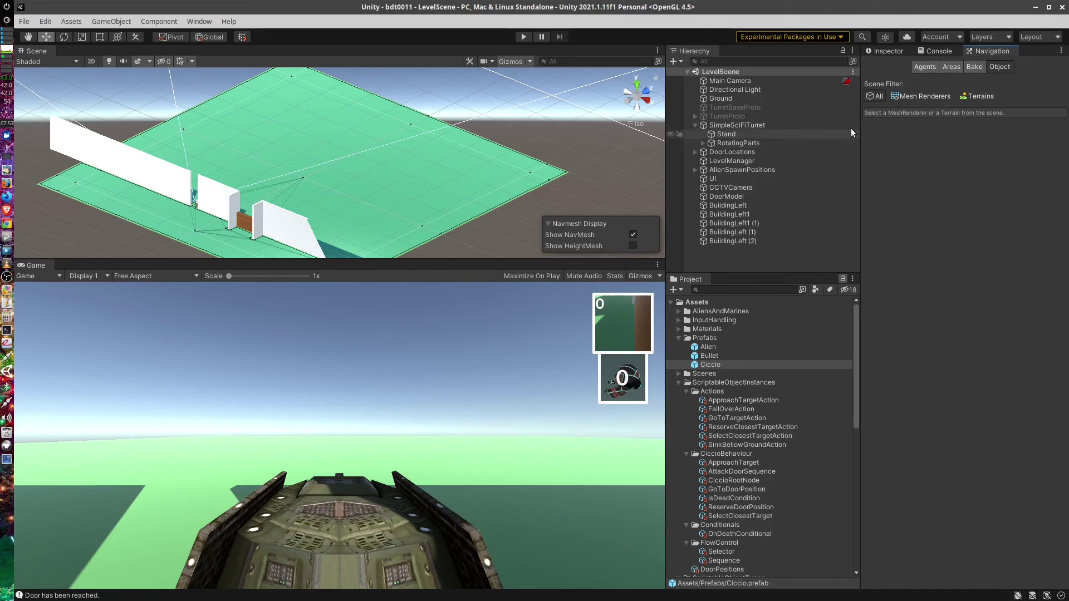
pyautogui.click(974, 67)
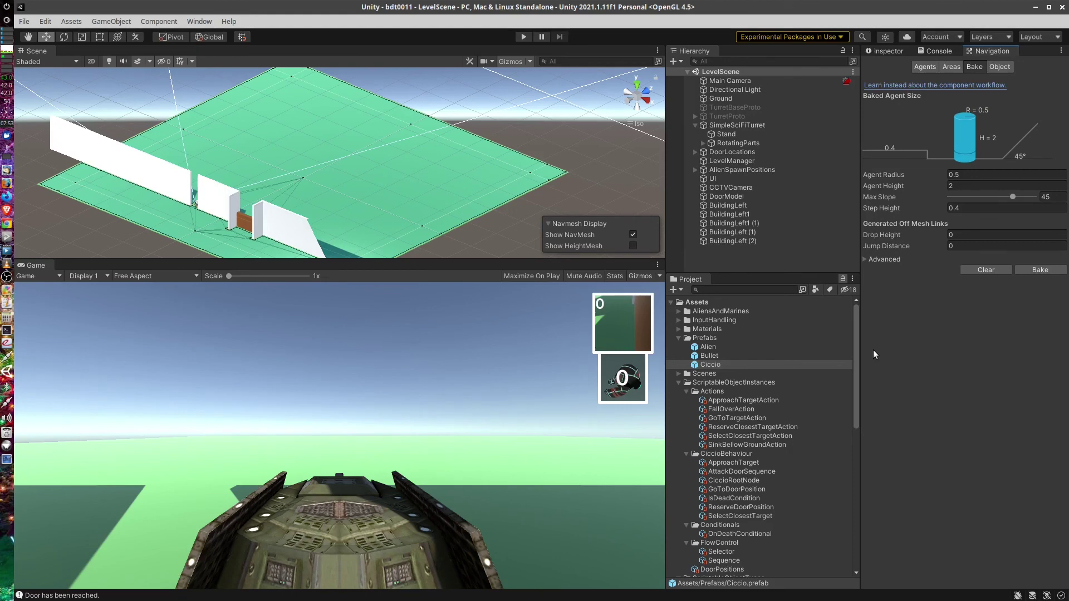
# Browse the project assets to the BehaviourTree scripts under ScriptableObjectTypes
pyautogui.moveTo(854, 348); pyautogui.dragTo(851, 519)
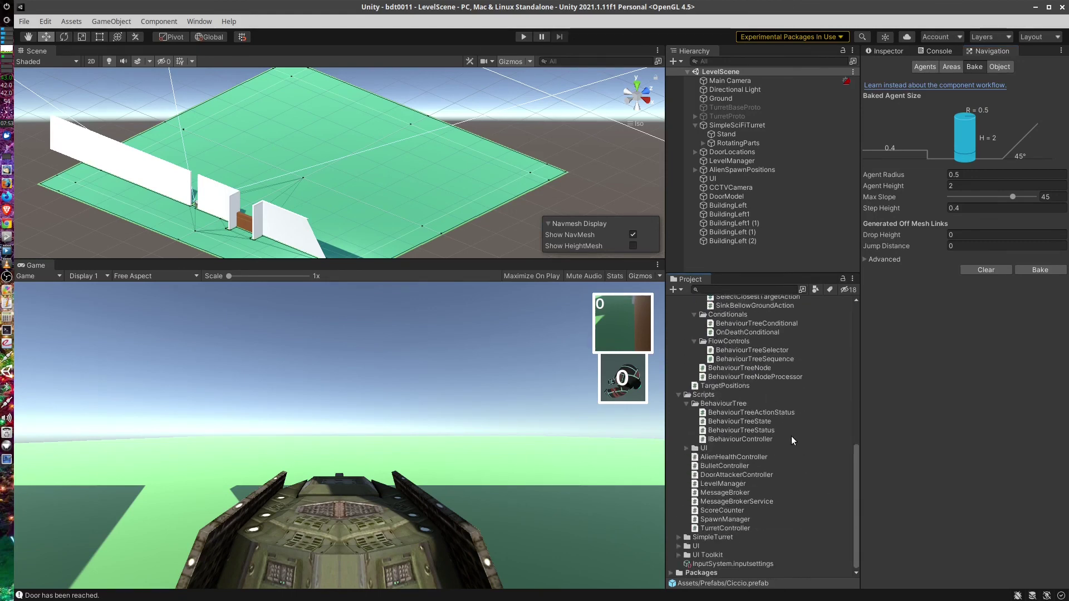
pyautogui.scroll(3, 791, 437)
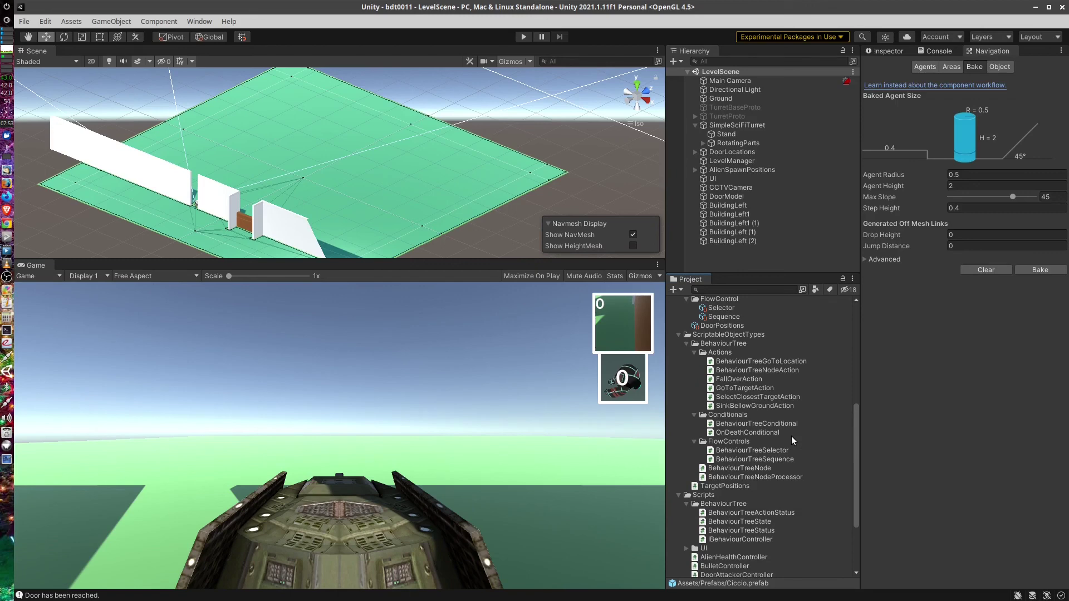